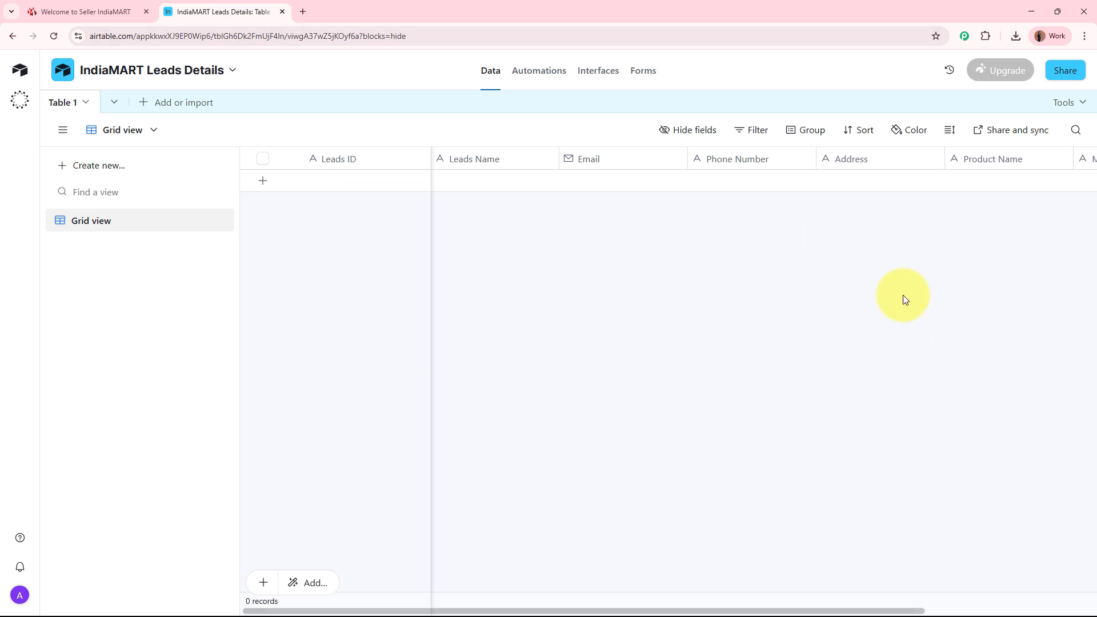
pyautogui.click(67, 12)
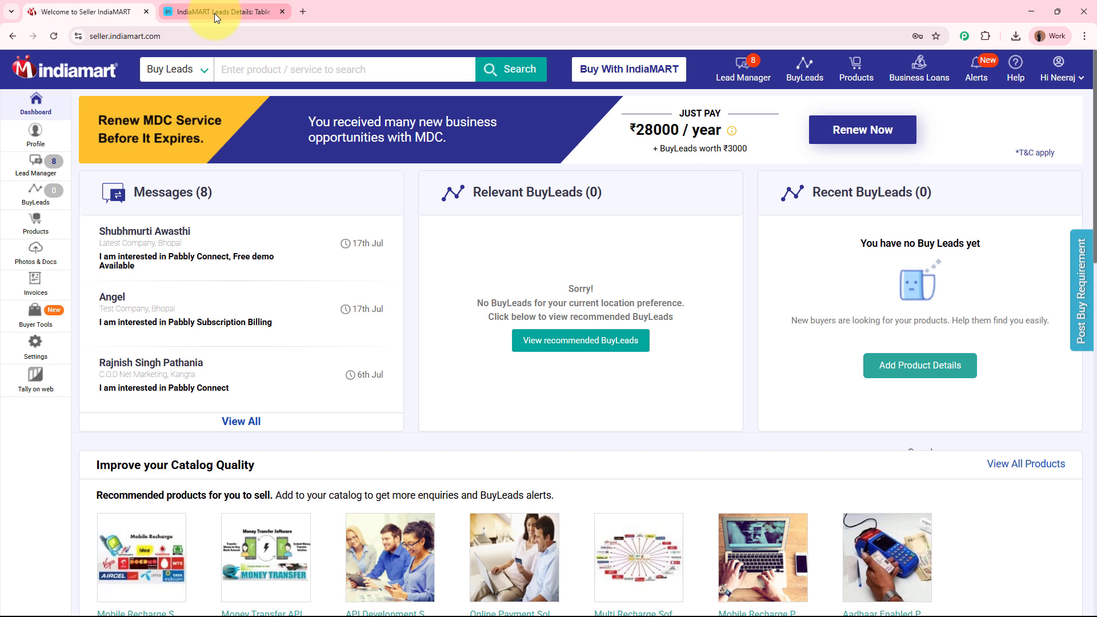
pyautogui.click(214, 12)
pyautogui.click(310, 9)
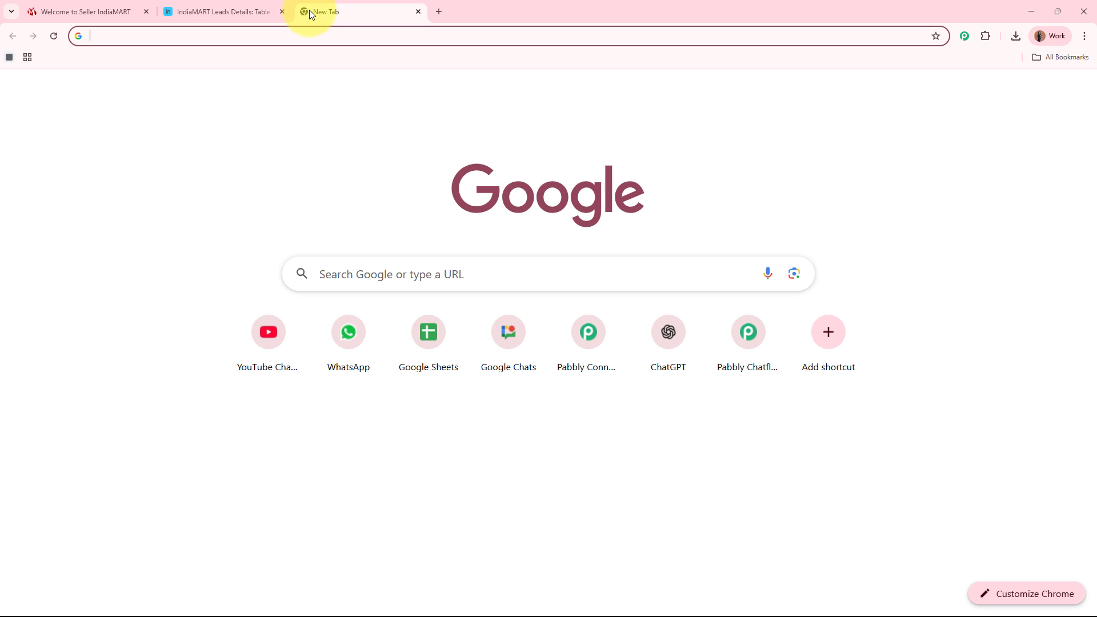
pyautogui.write('www.pab')
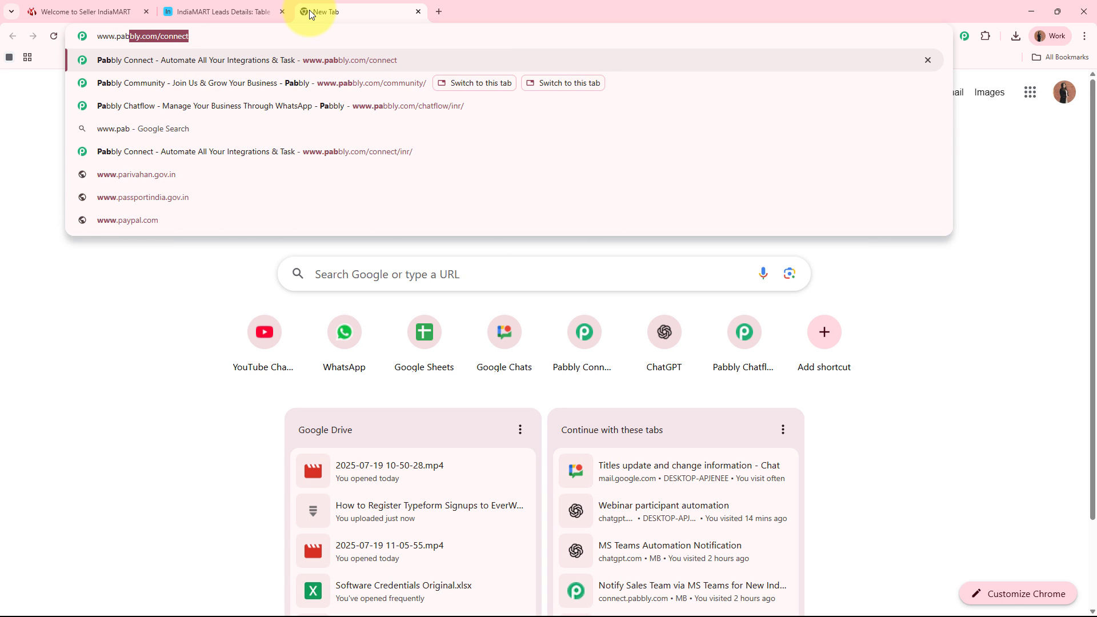
pyautogui.write('bly.com')
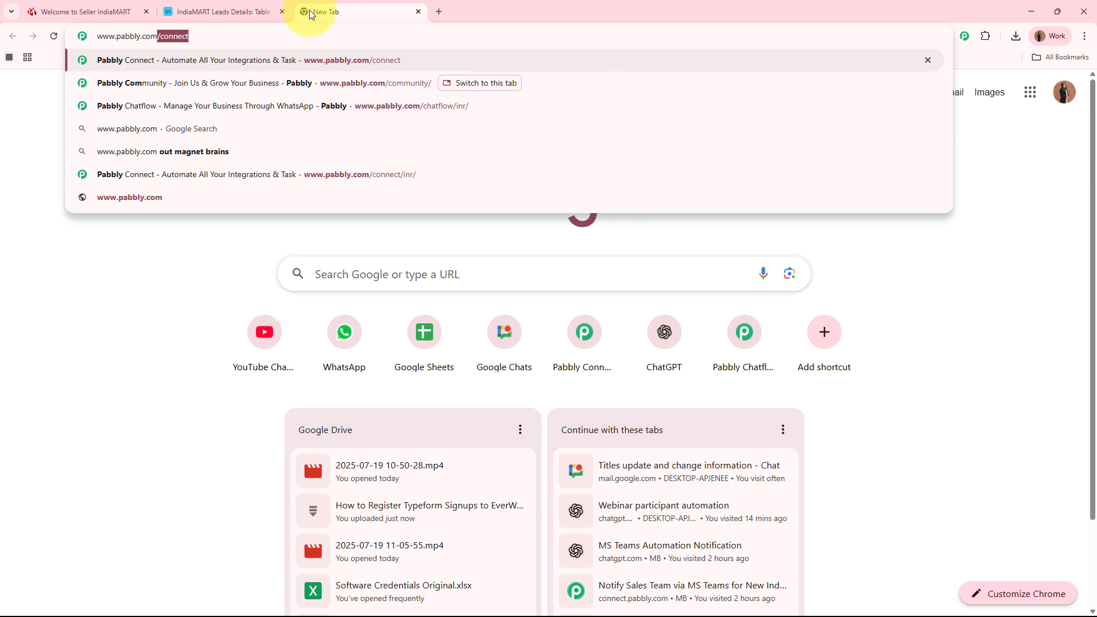
pyautogui.write('/connect')
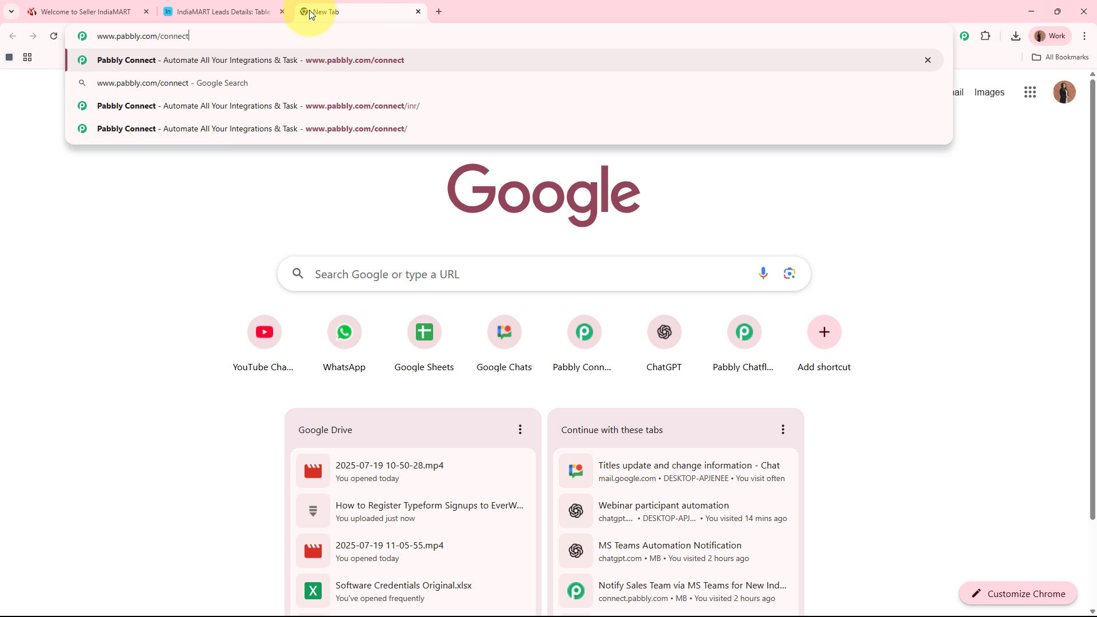
pyautogui.press('Return')
pyautogui.moveTo(321, 5); pyautogui.dragTo(122, 13)
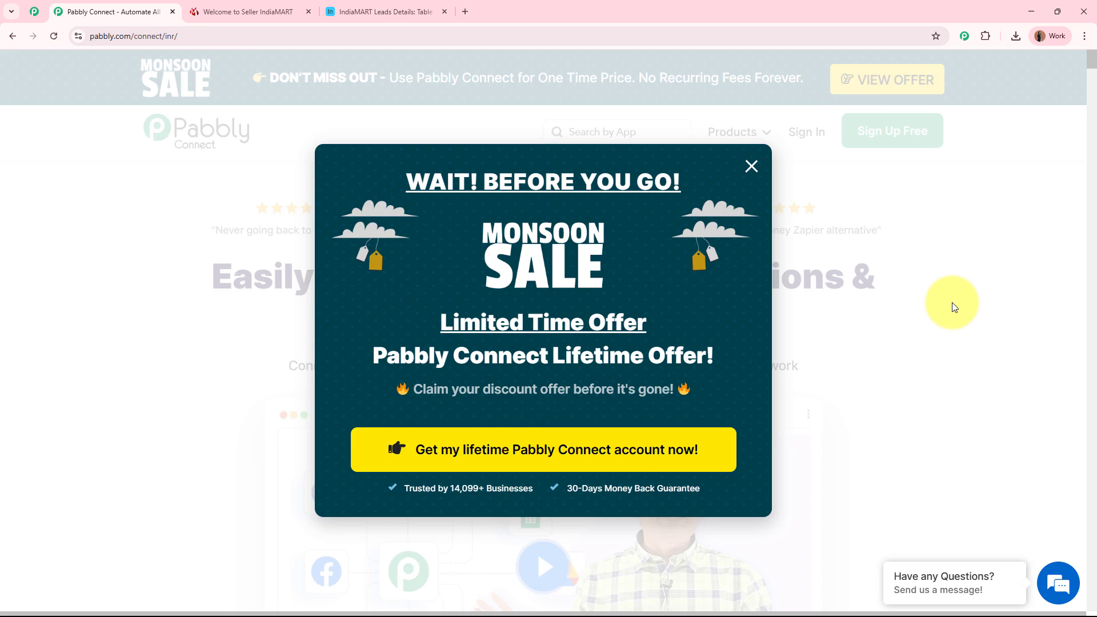
pyautogui.click(950, 301)
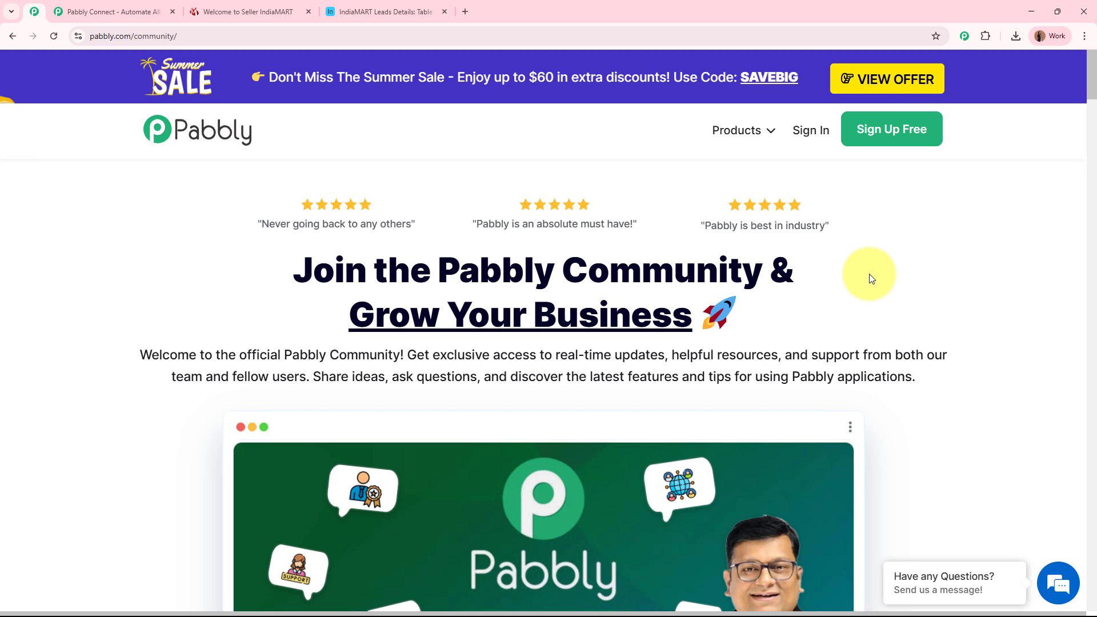
# Step: Look through the Pabbly Community page, including the member benefits and the reasons to join
pyautogui.scroll(-10, 870, 278)
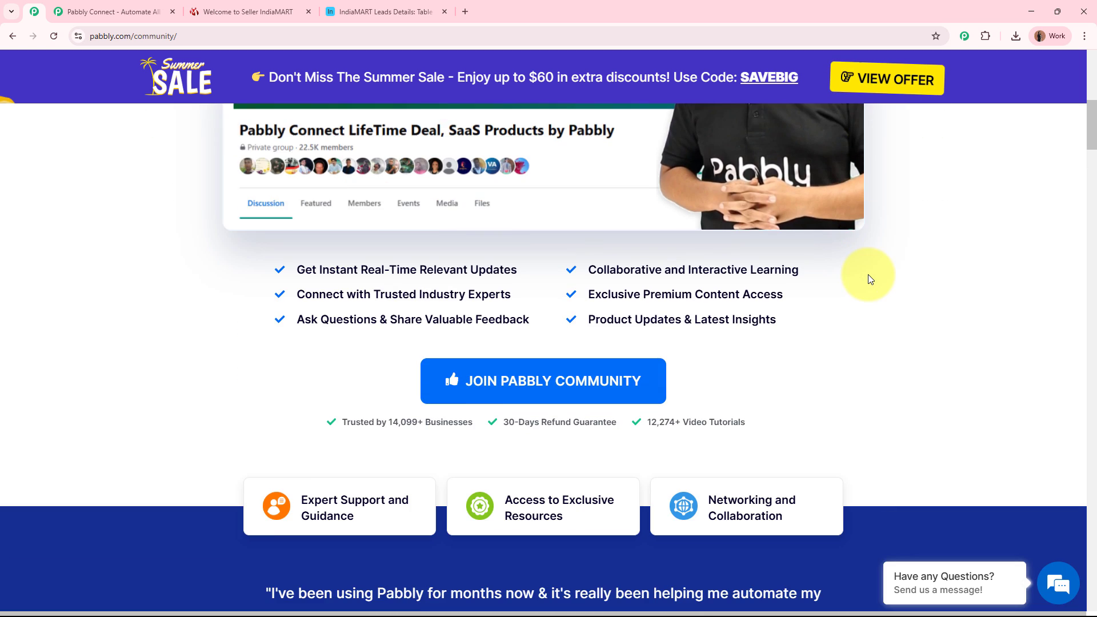
pyautogui.scroll(-6, 868, 278)
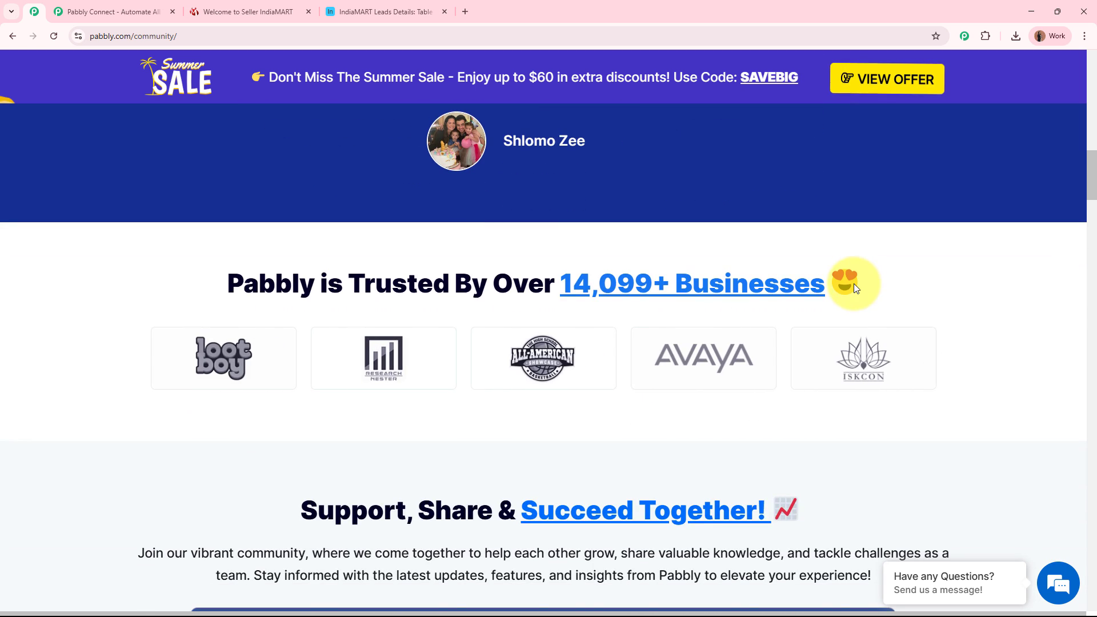
pyautogui.scroll(-4, 854, 284)
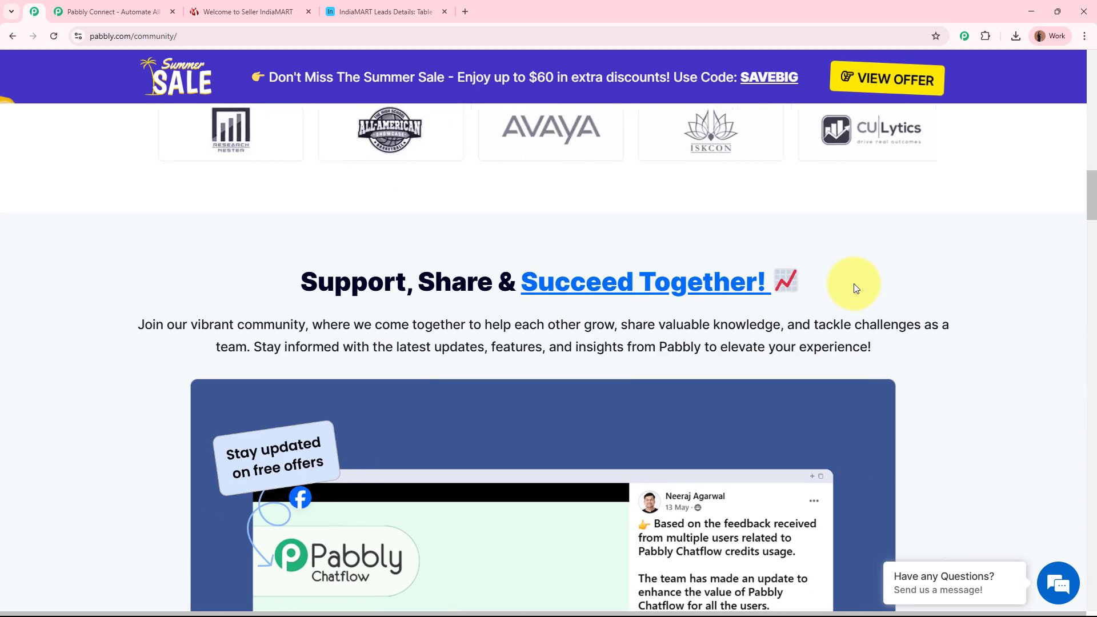
pyautogui.scroll(-6, 854, 283)
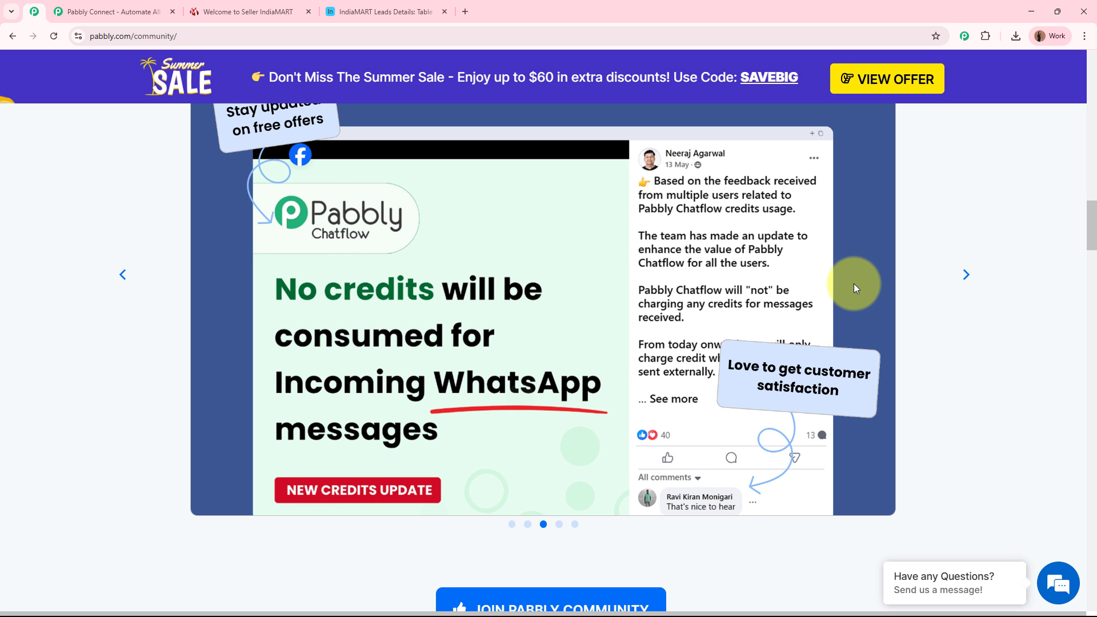
pyautogui.scroll(-5, 856, 320)
pyautogui.scroll(-5, 859, 323)
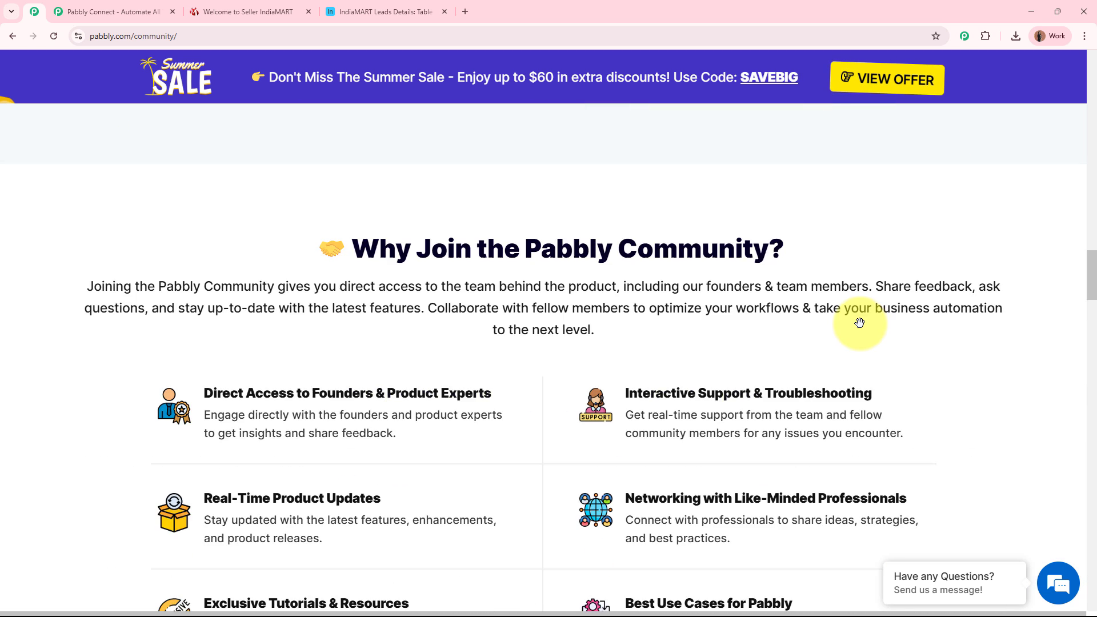
pyautogui.scroll(17, 859, 323)
pyautogui.scroll(15, 859, 324)
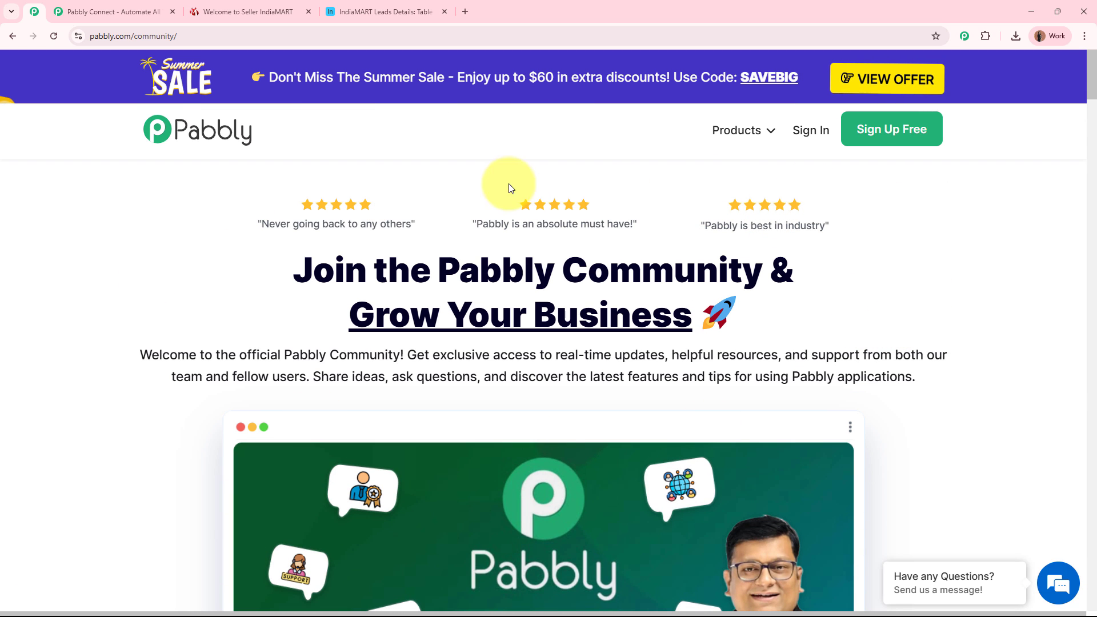
# Step: Sign in from the Pabbly Connect website and access the Pabbly Connect application from the list of Pabbly apps
pyautogui.click(91, 11)
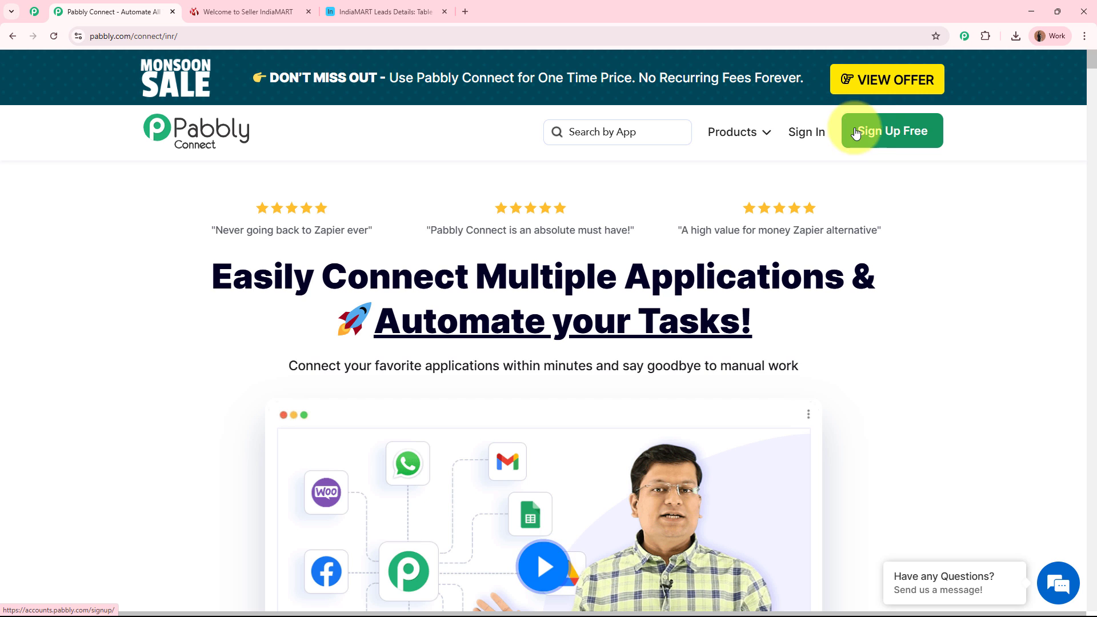
pyautogui.click(820, 133)
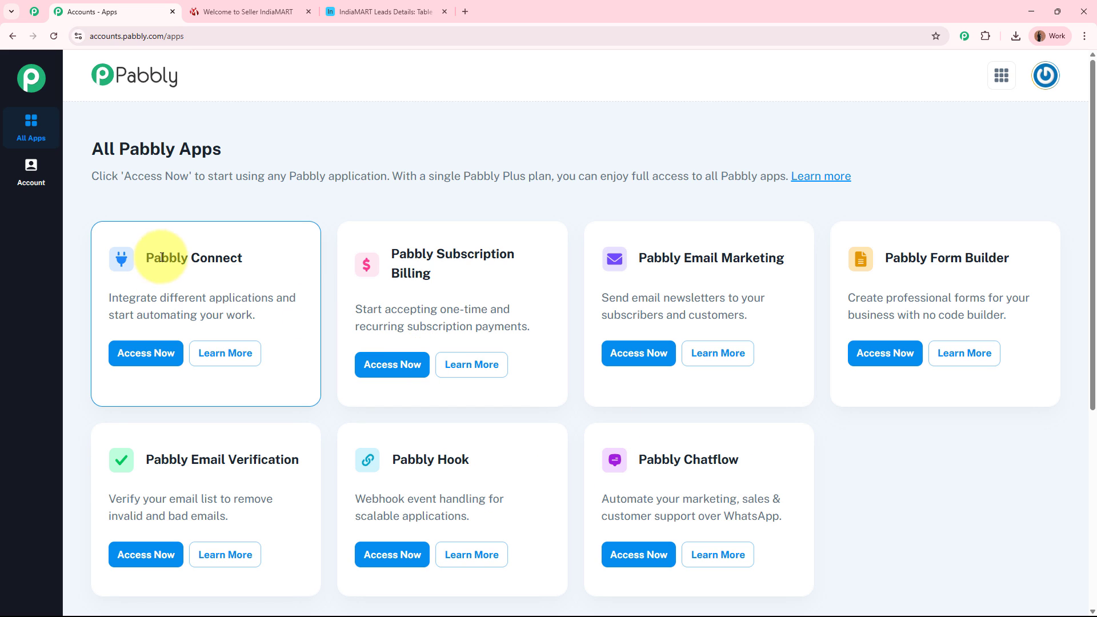
pyautogui.moveTo(147, 257); pyautogui.dragTo(308, 261)
pyautogui.click(306, 260)
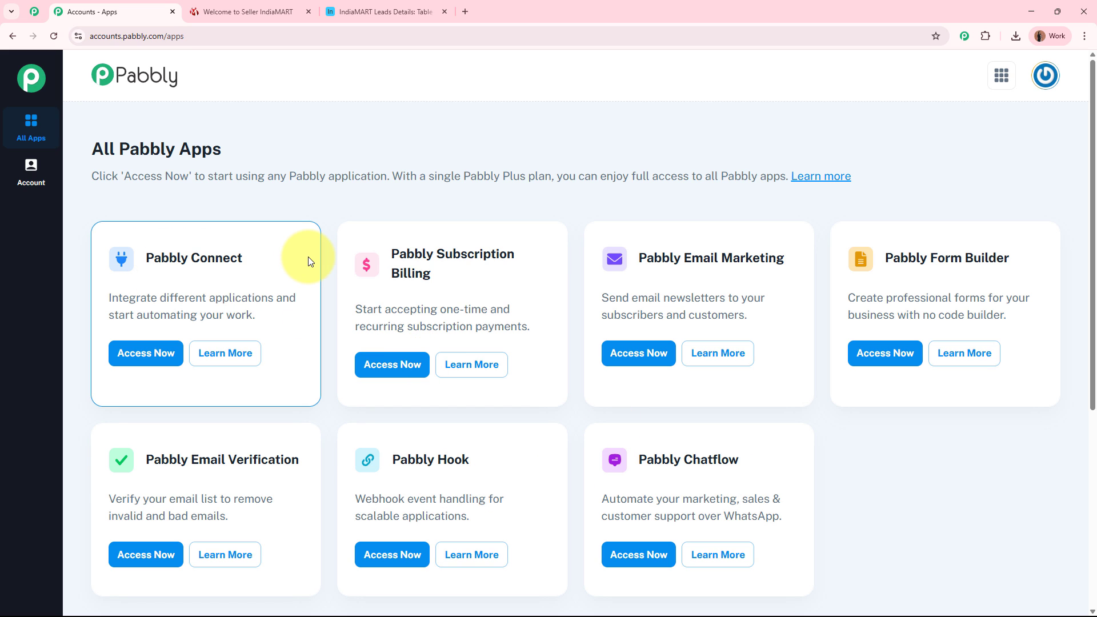
pyautogui.click(146, 354)
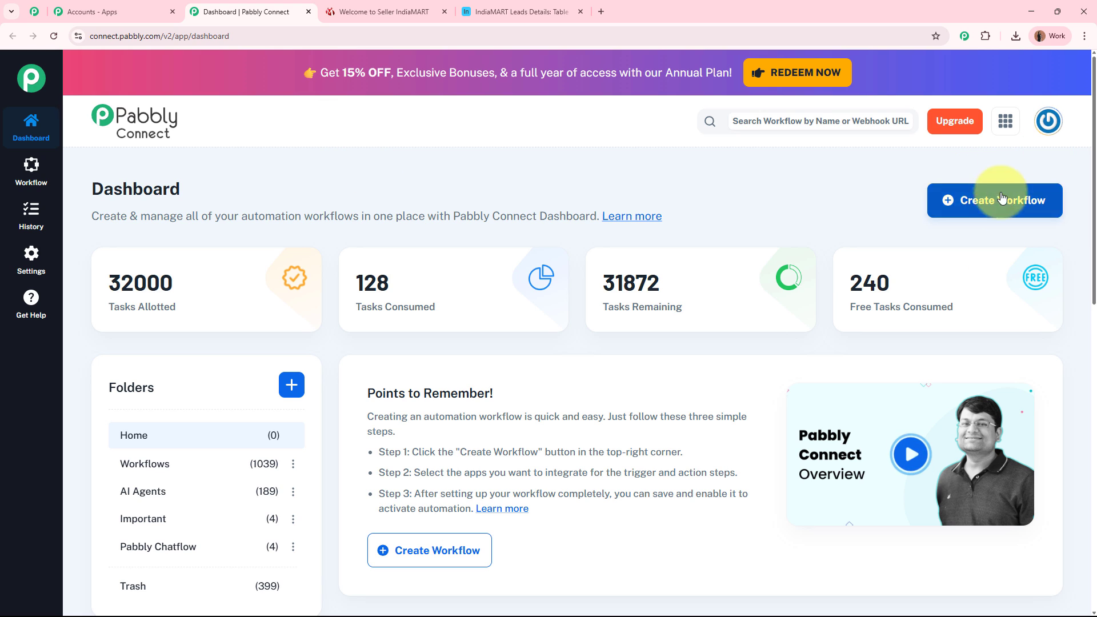
# Step: Create a workflow named "Push IndiaMART Leads into Airtable with Status Field" in the Workflows folder using the New (Beta) builder
pyautogui.click(1041, 199)
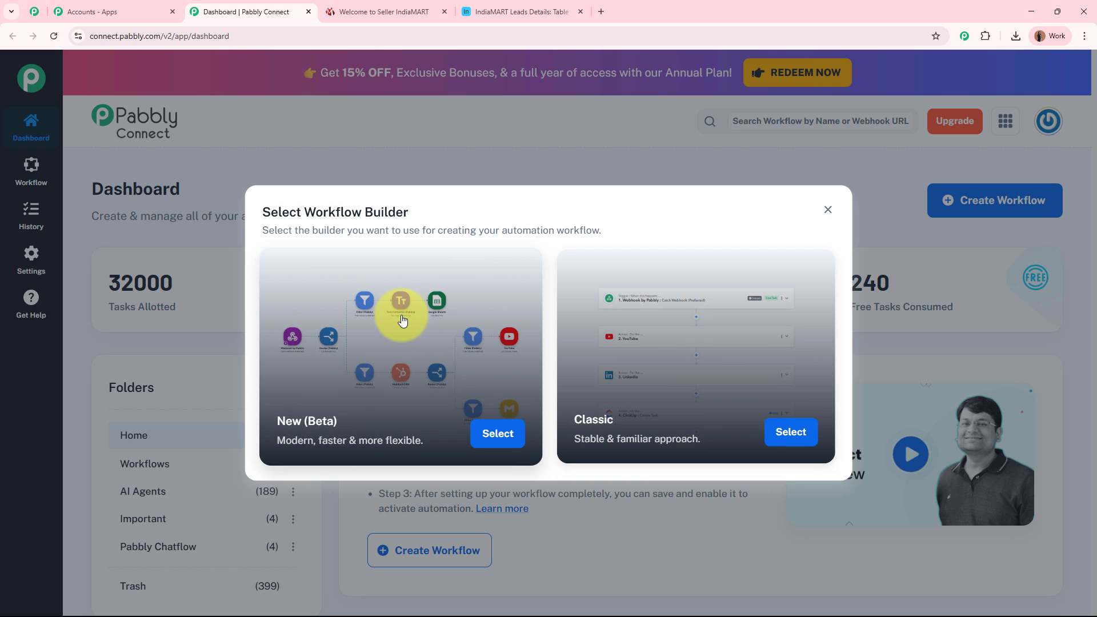
pyautogui.click(497, 433)
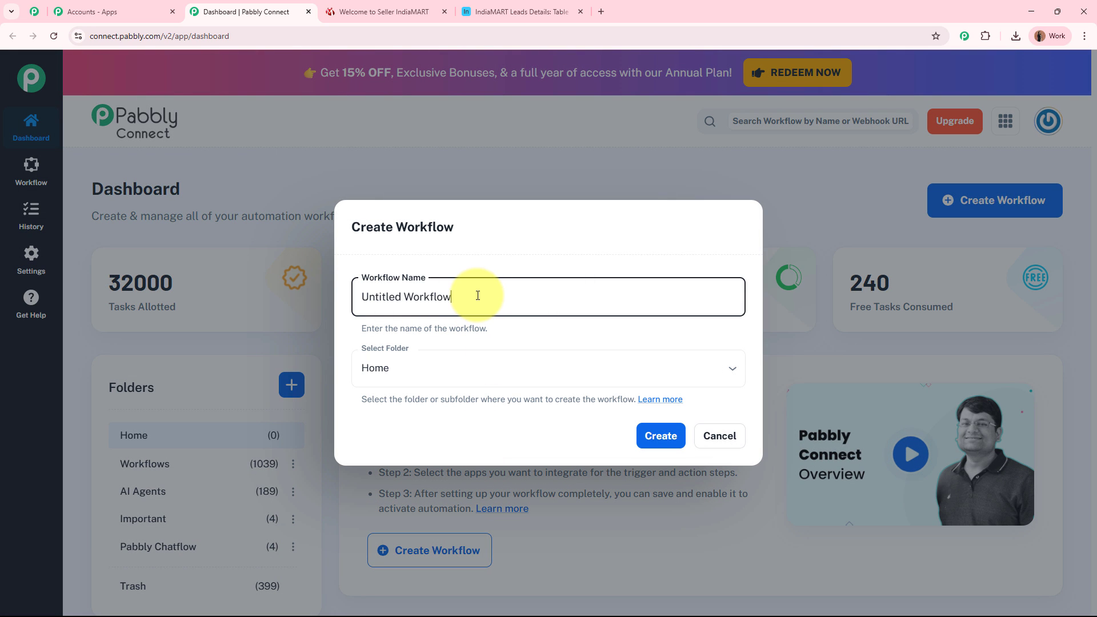
pyautogui.tripleClick(477, 295)
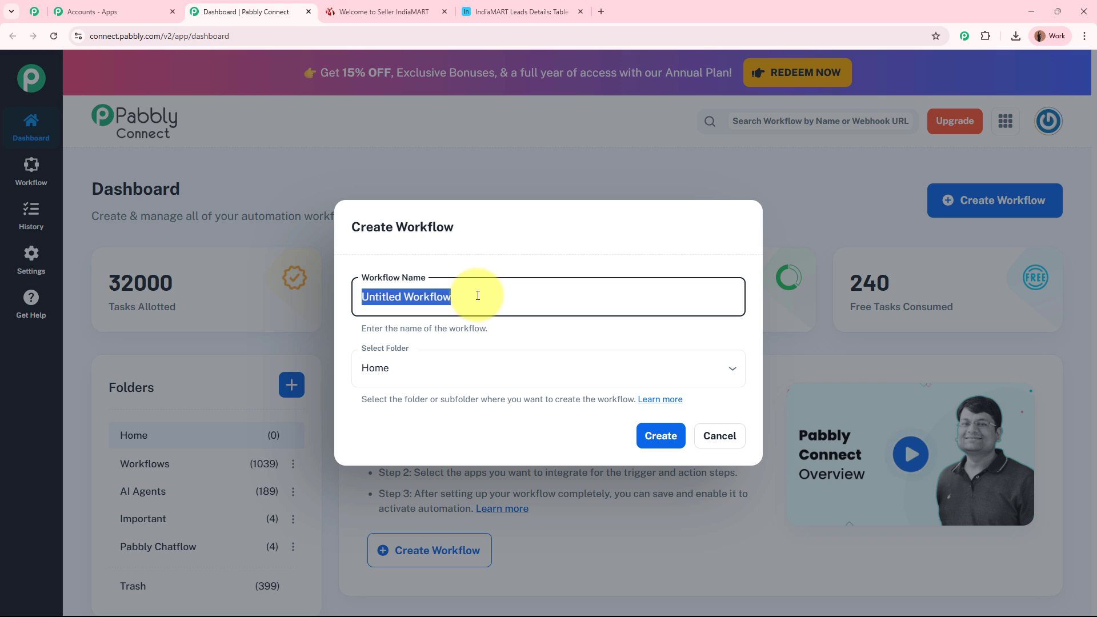
pyautogui.write('Push IndiaMART Leads into Airtable with Status Field')
pyautogui.click(538, 241)
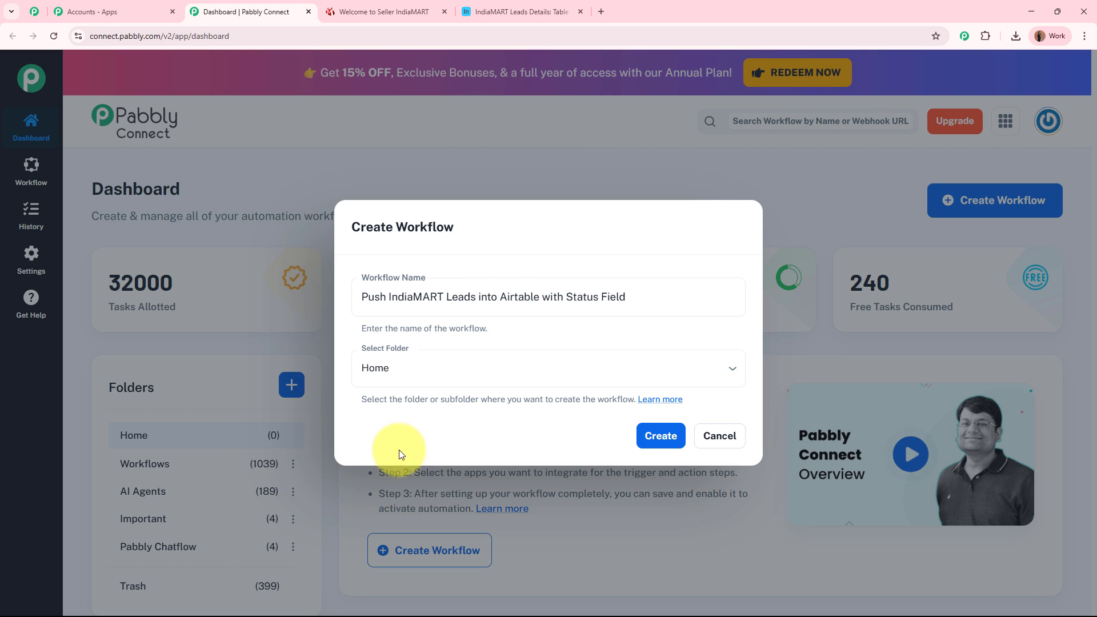
pyautogui.click(527, 363)
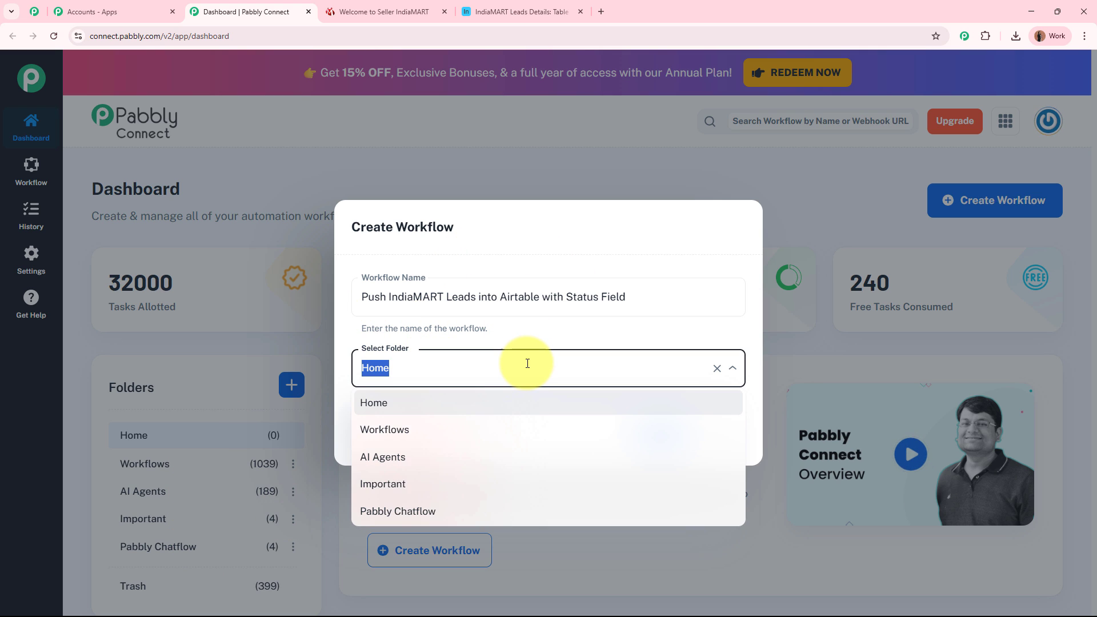
pyautogui.click(491, 437)
pyautogui.click(655, 436)
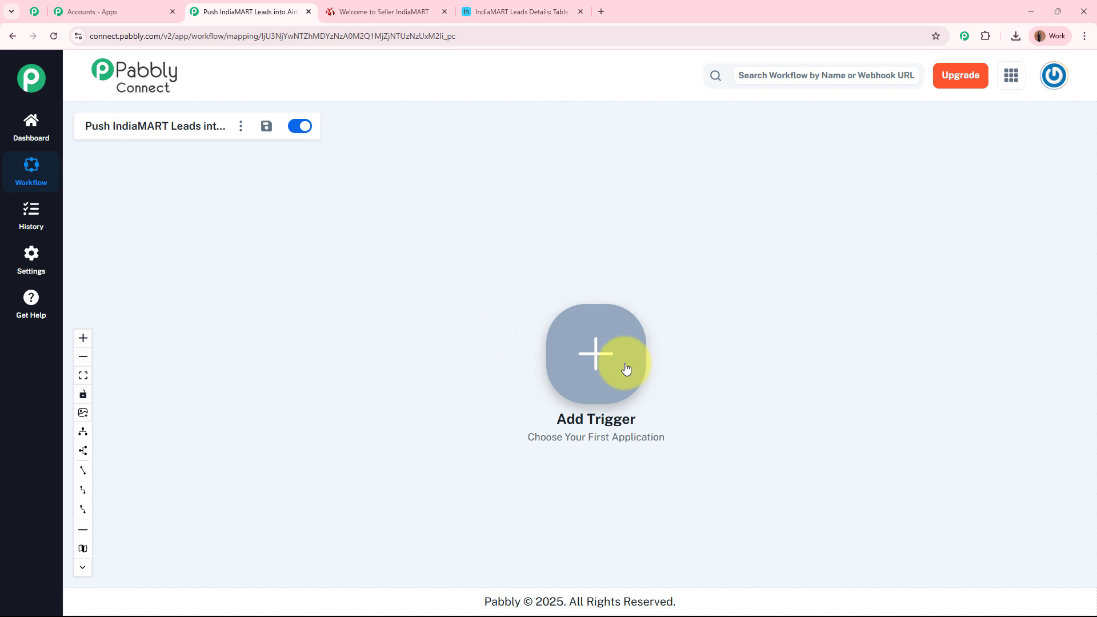
# Step: Add IndiaMART as the workflow's trigger app with the New Leads event and connect it
pyautogui.click(602, 360)
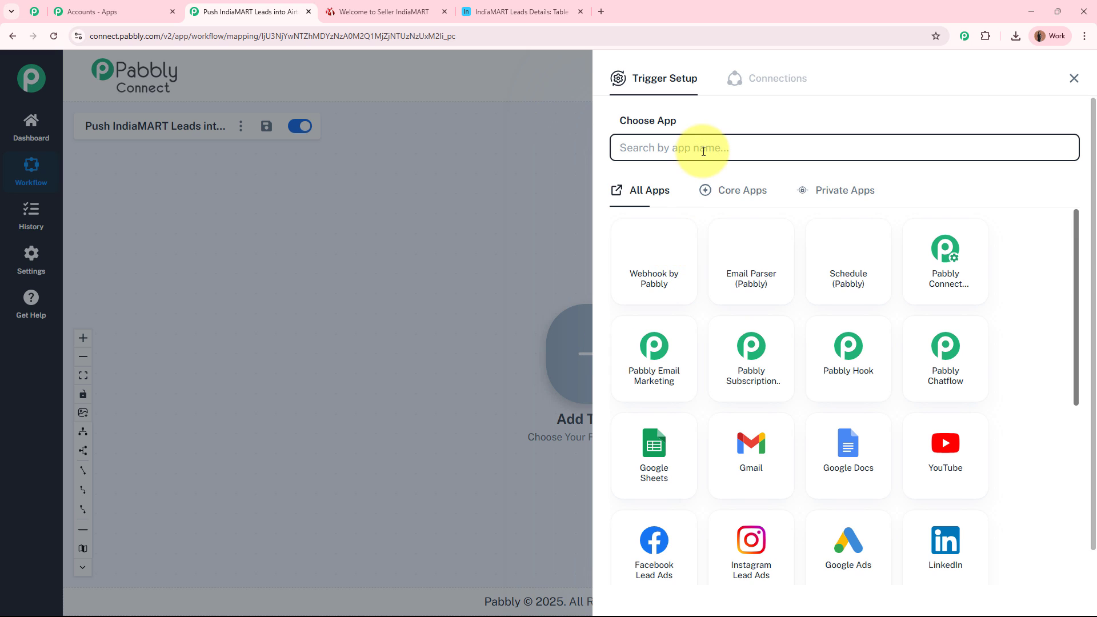
pyautogui.write('Indiam')
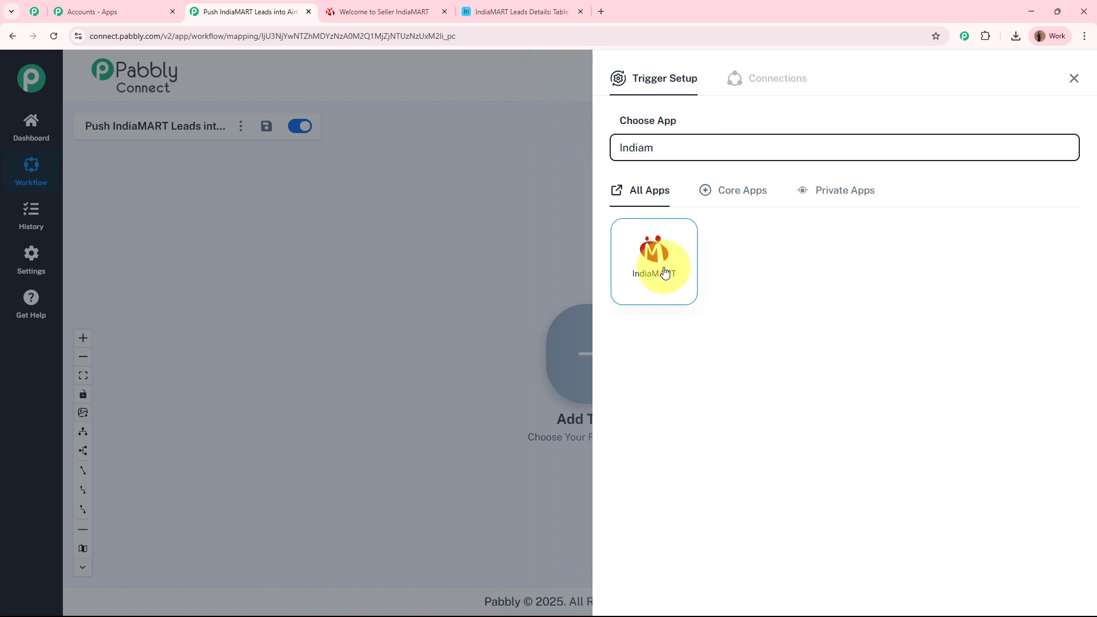
pyautogui.click(661, 269)
pyautogui.click(394, 11)
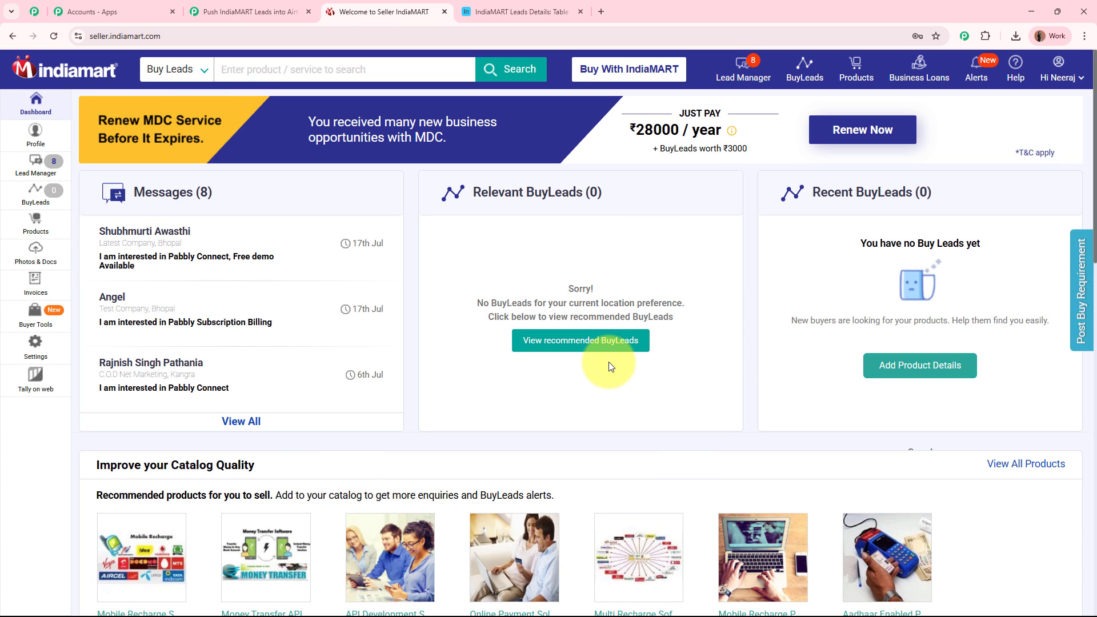
pyautogui.click(266, 12)
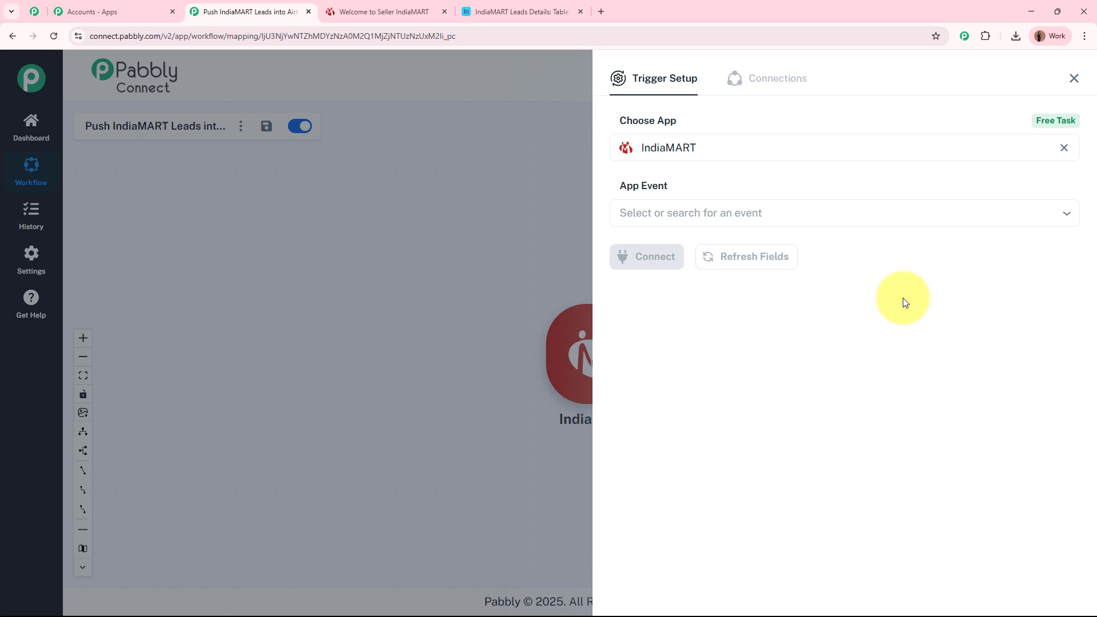
pyautogui.click(683, 211)
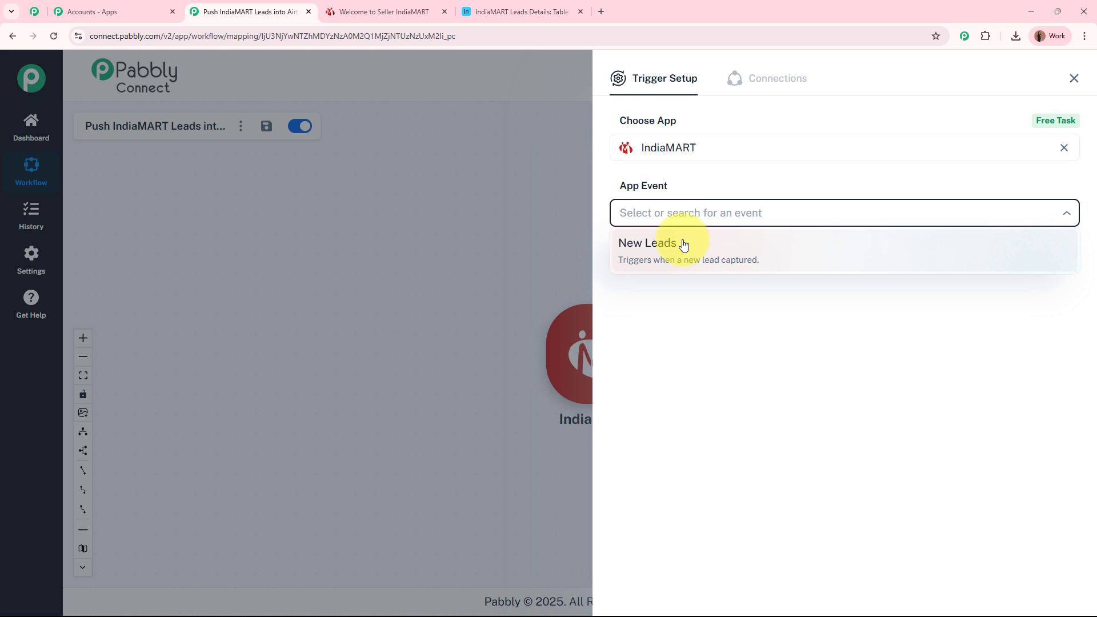
pyautogui.click(683, 244)
pyautogui.click(668, 260)
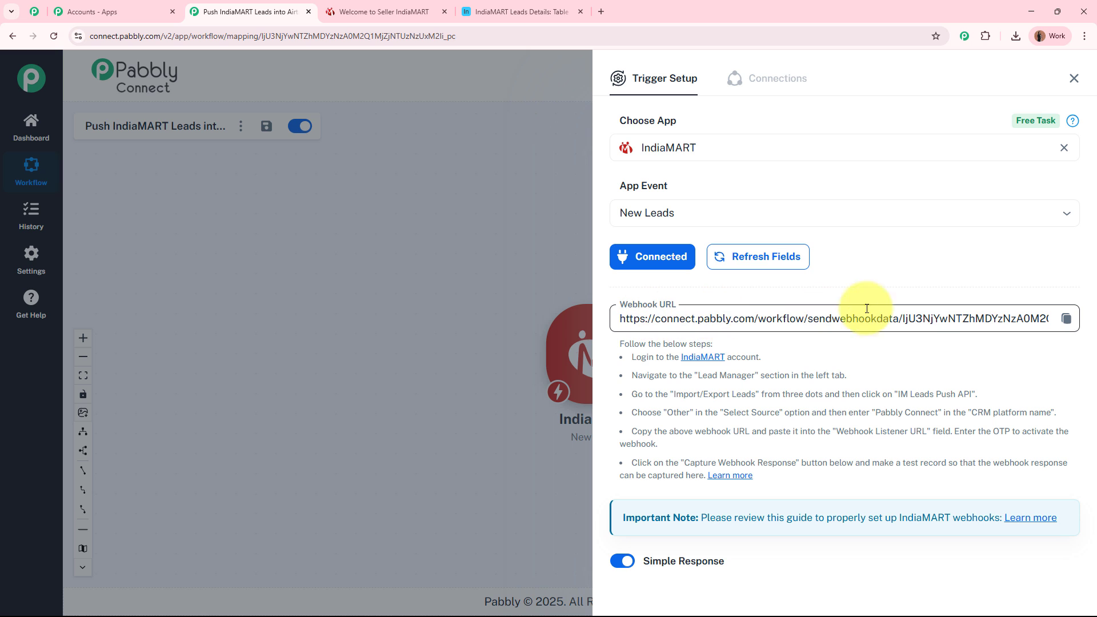
# Step: Review the IndiaMART webhook setup instructions and copy the trigger's webhook URL
pyautogui.moveTo(630, 345); pyautogui.dragTo(822, 471)
pyautogui.click(822, 471)
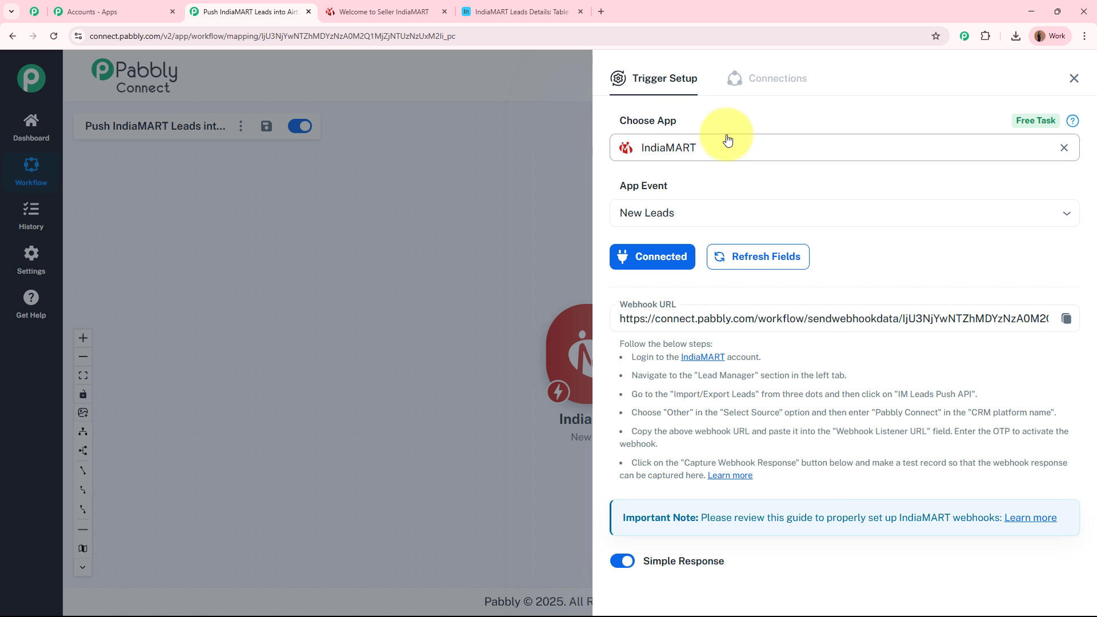
pyautogui.click(1066, 318)
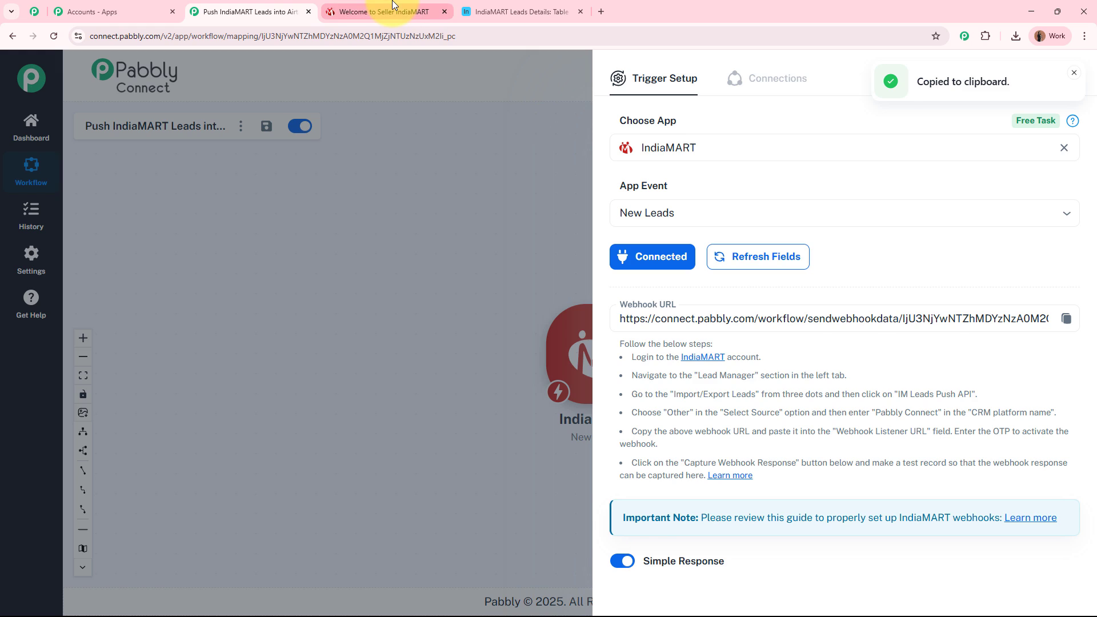
# Step: Switch to the IndiaMART seller account and access the Push API integration for importing and exporting leads in the Lead Manager
pyautogui.click(394, 6)
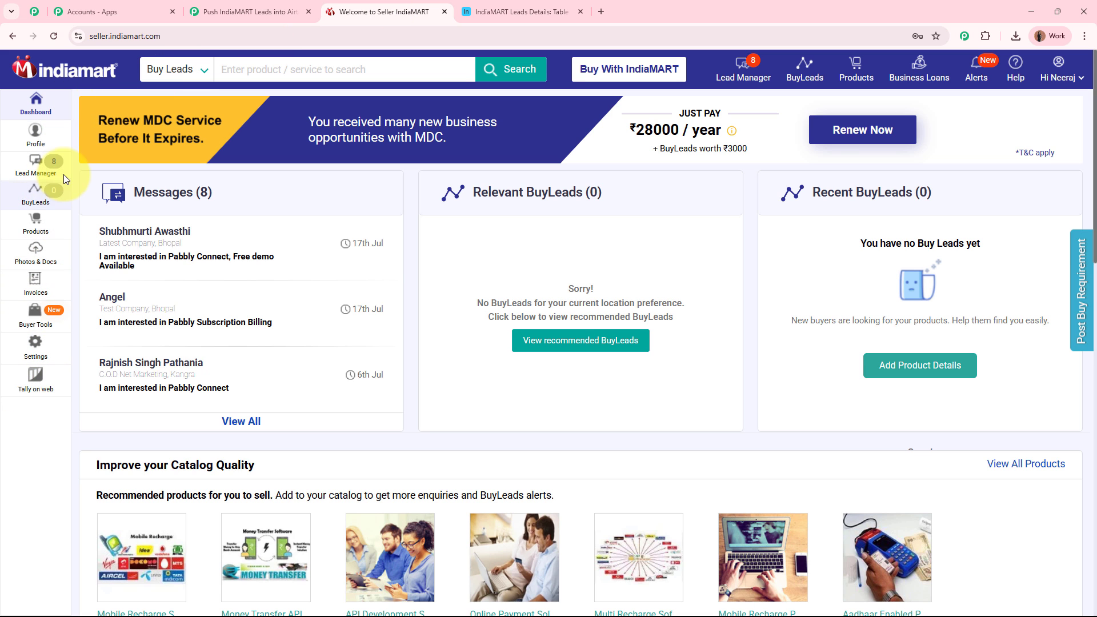
pyautogui.click(47, 178)
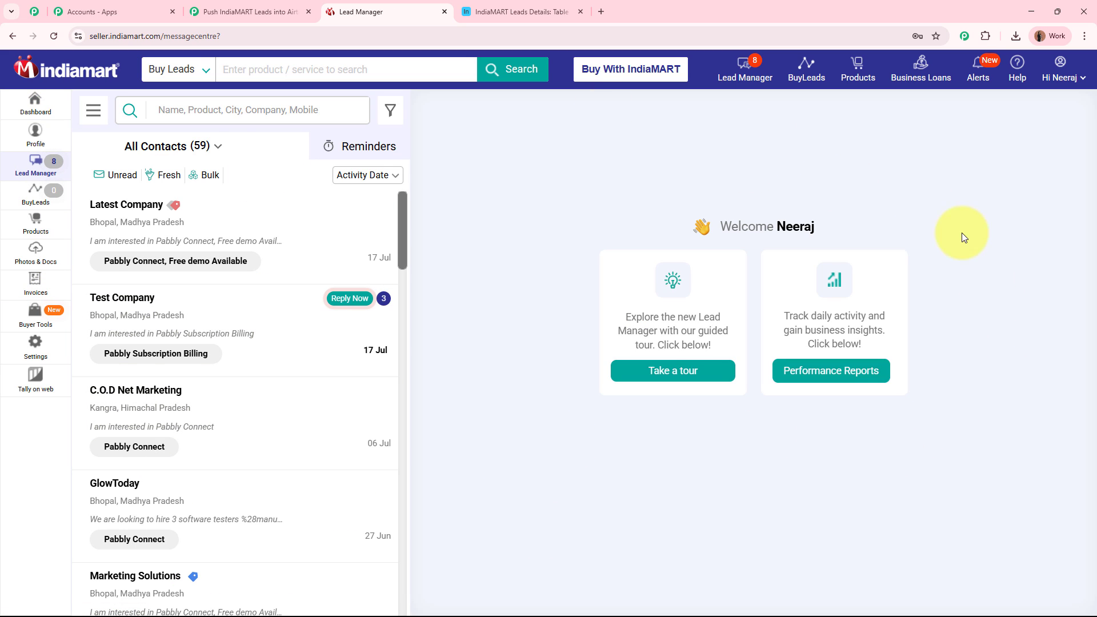
pyautogui.click(93, 110)
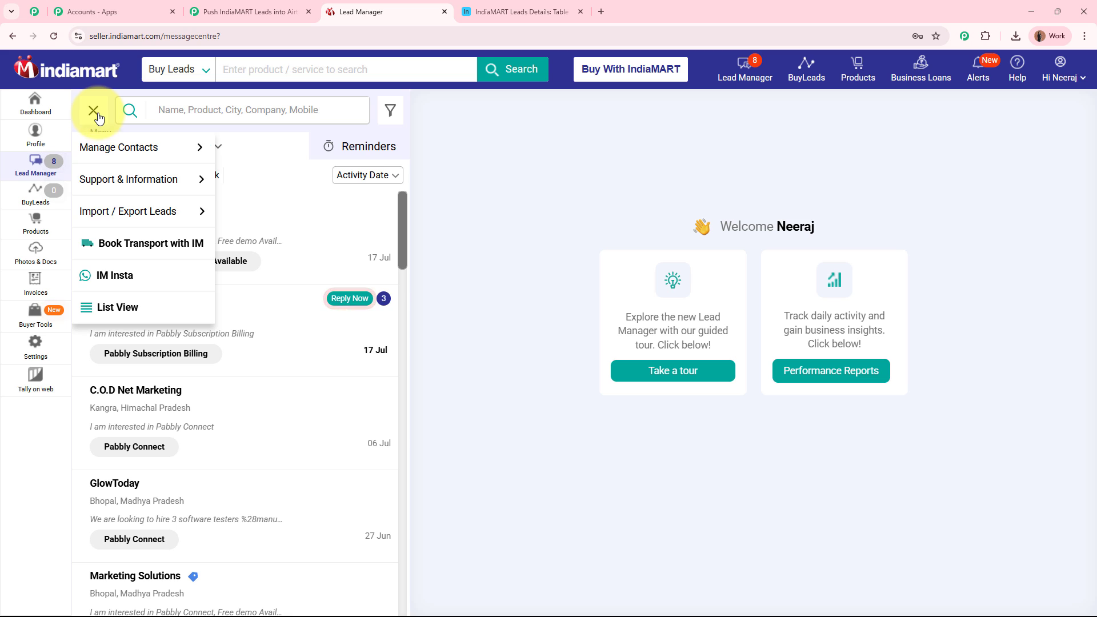
pyautogui.moveTo(102, 210)
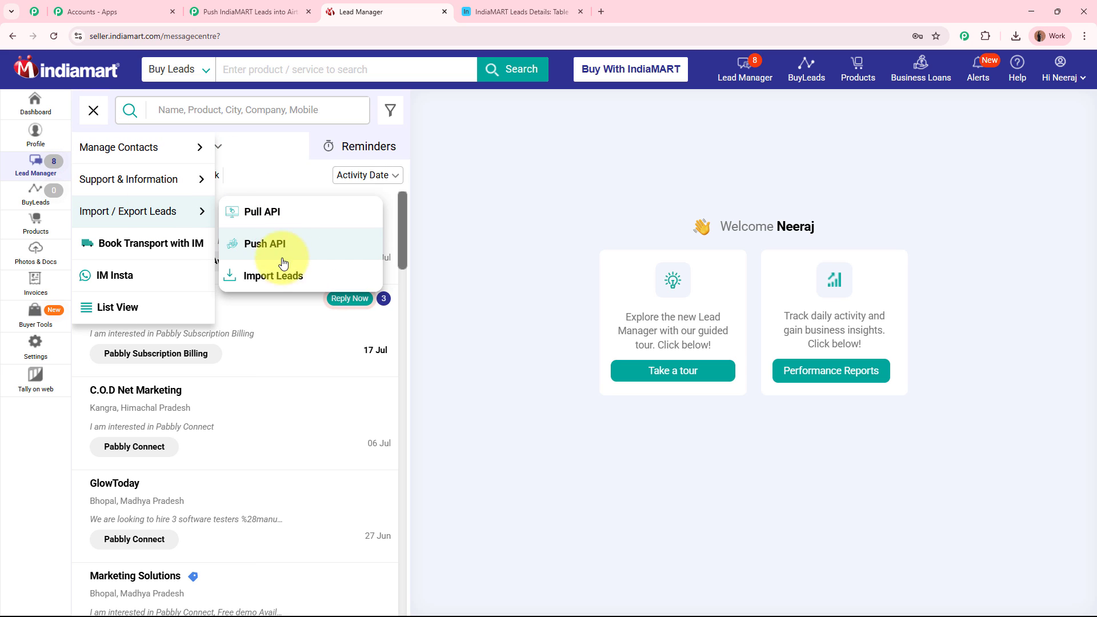
pyautogui.click(314, 250)
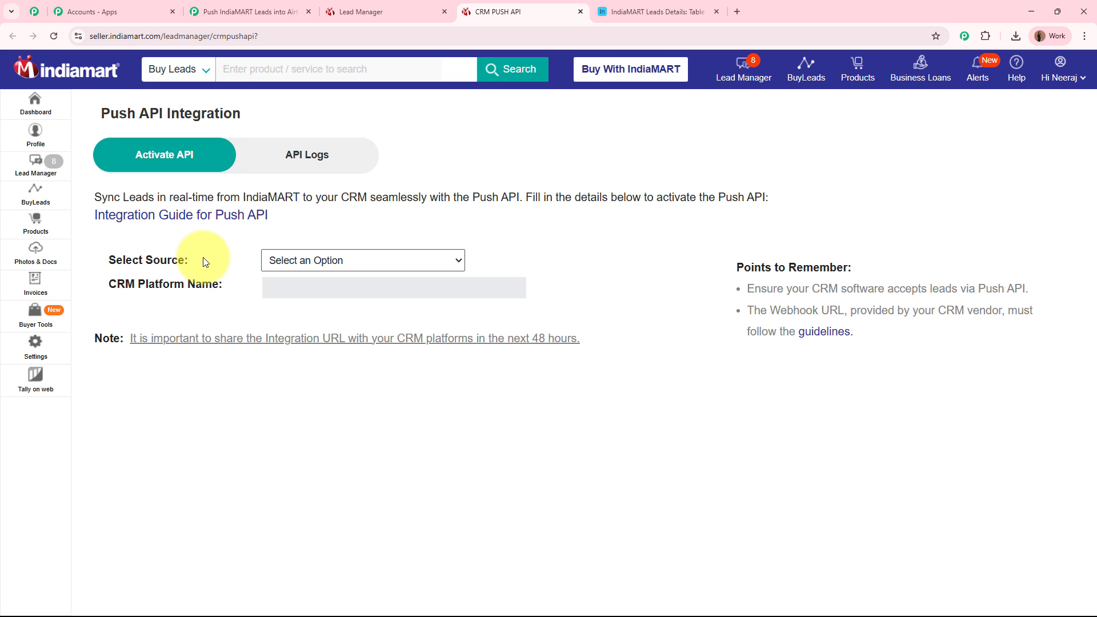
# Step: Select Other as the Push API source and enter "Pabbly Connect" as the CRM platform name
pyautogui.click(372, 261)
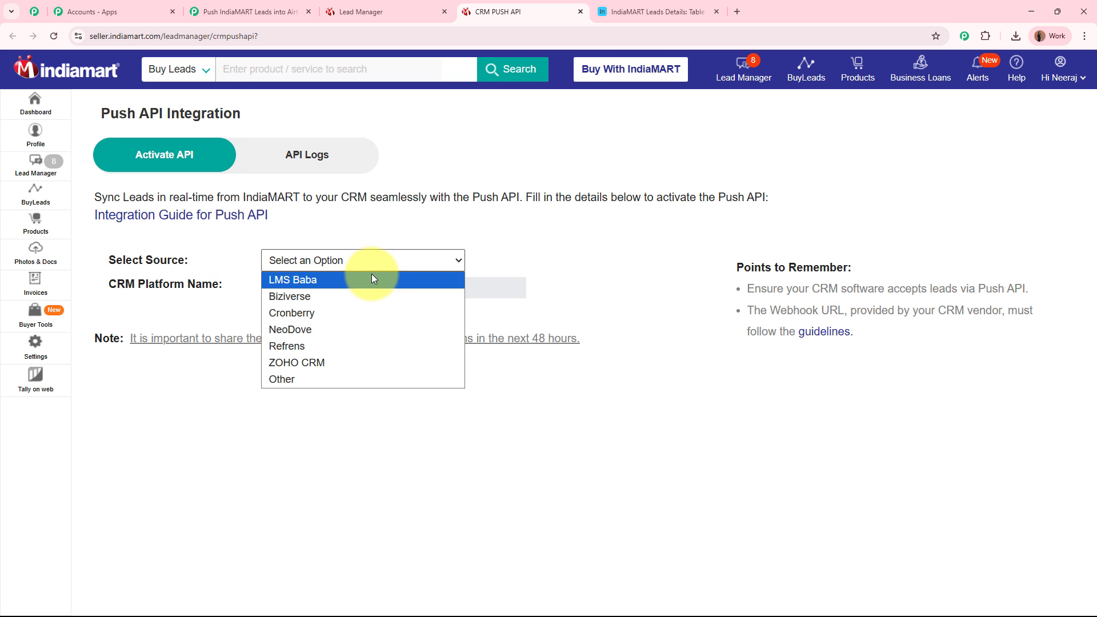
pyautogui.click(362, 380)
pyautogui.click(570, 268)
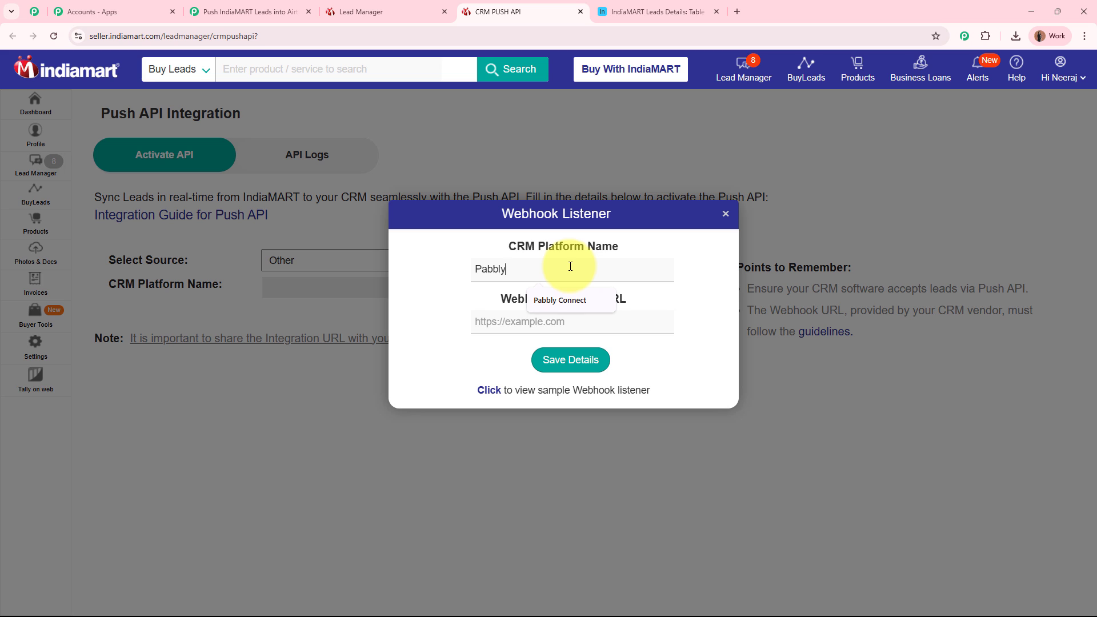
pyautogui.write('Pabbly Connect')
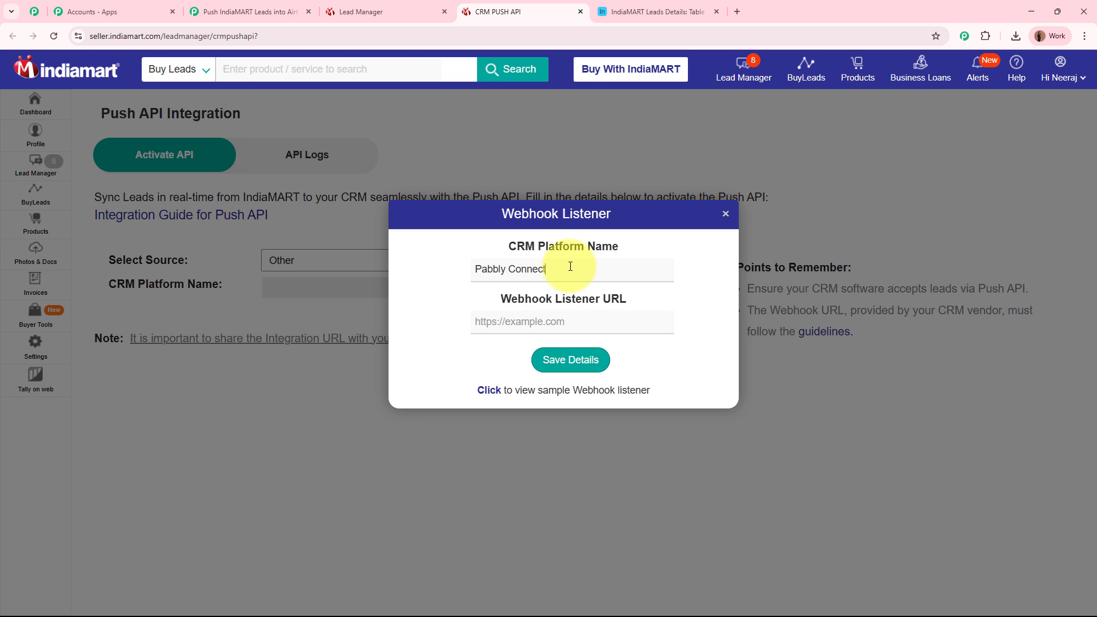
# Step: Copy the IndiaMART trigger's webhook URL from Pabbly Connect and paste it as the Webhook Listener URL in IndiaMART
pyautogui.click(566, 313)
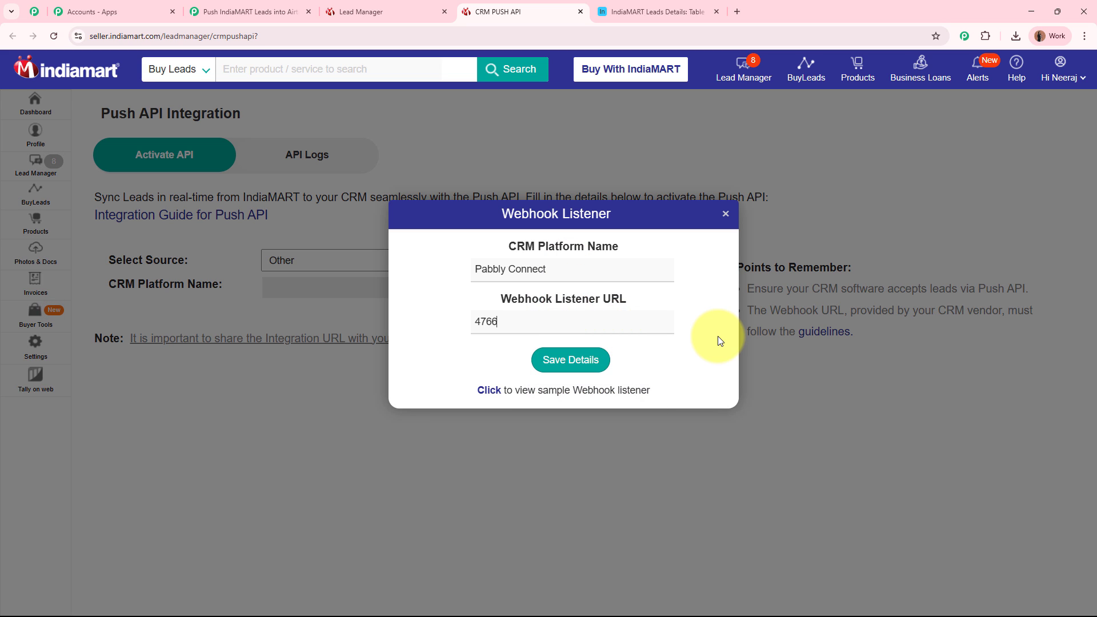
pyautogui.click(245, 12)
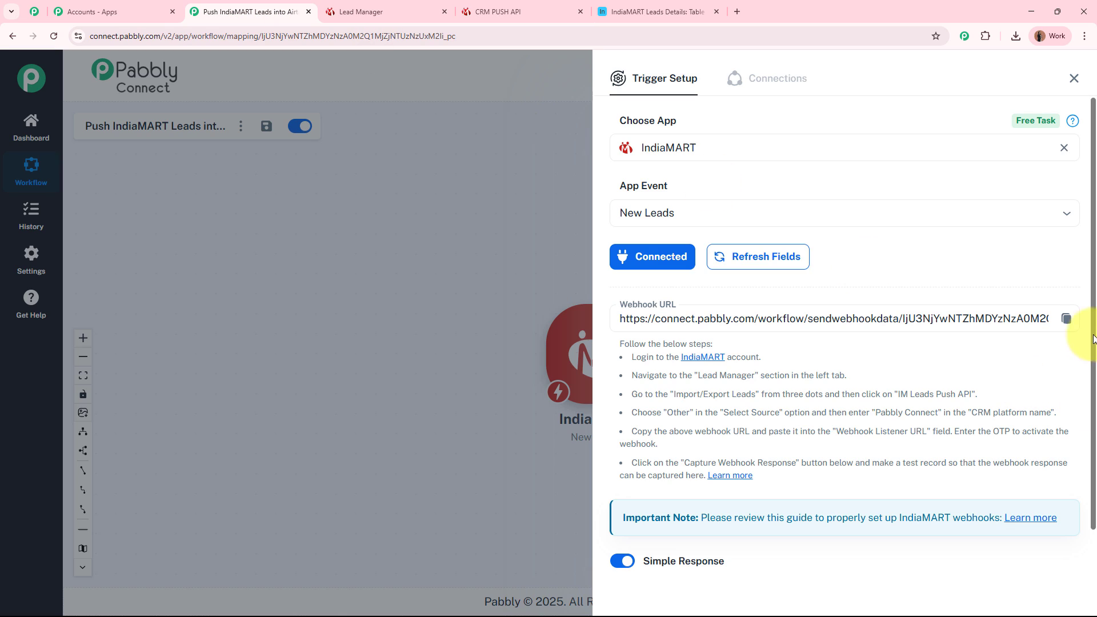
pyautogui.click(1066, 318)
pyautogui.click(502, 12)
pyautogui.hotkey('ctrl', 'v')
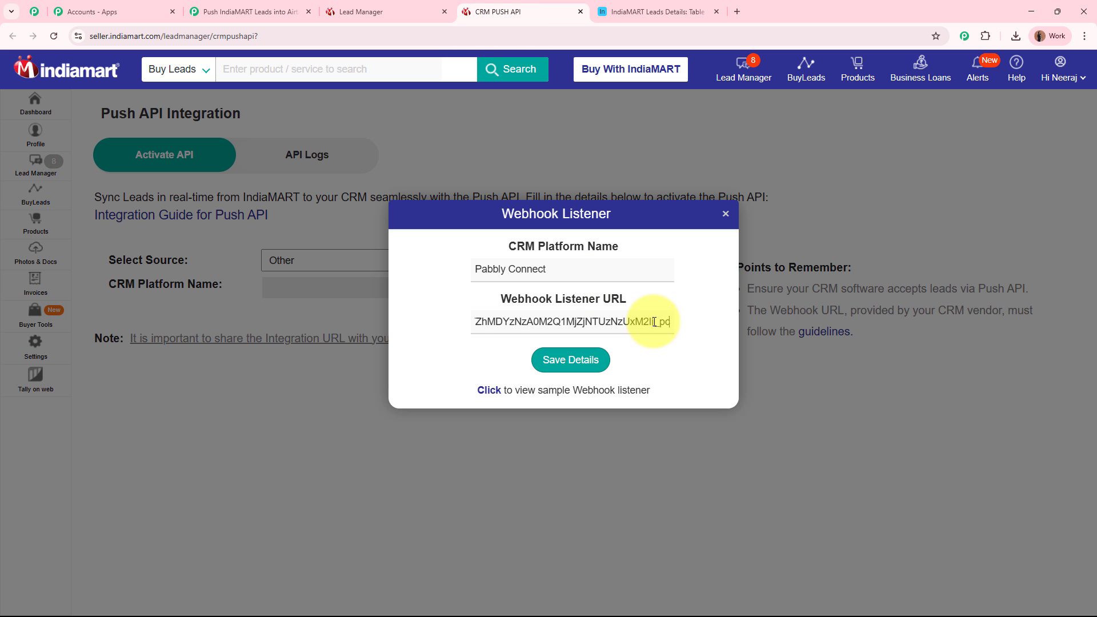
pyautogui.click(690, 341)
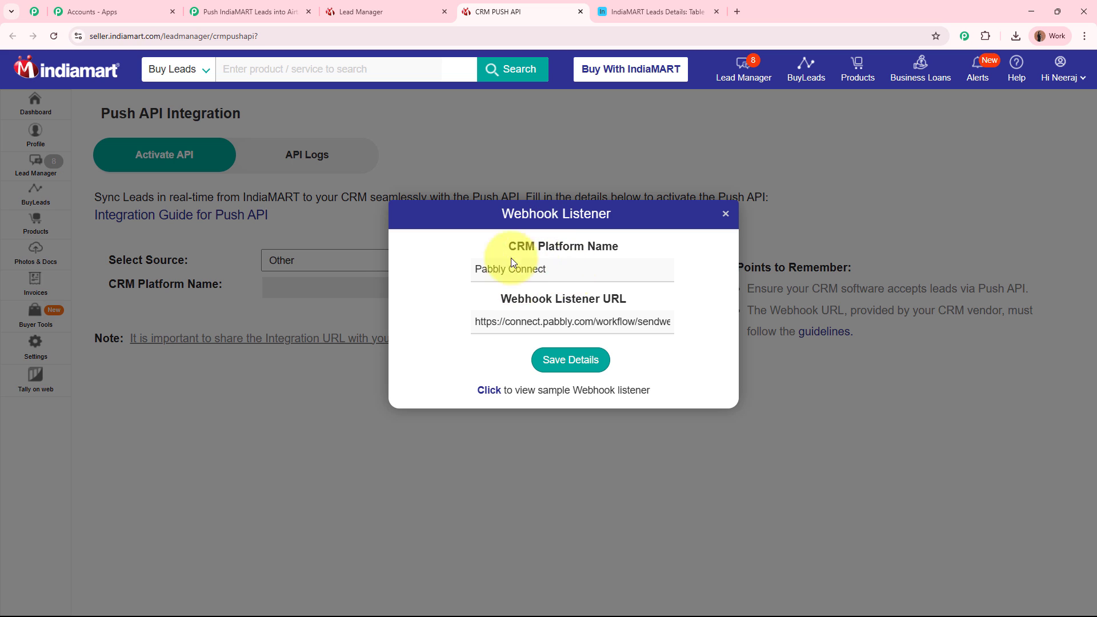
# Step: Save the webhook details and request the activation OTP with the reason "I can easily assign leads to my sales team and manage their performance"
pyautogui.click(570, 360)
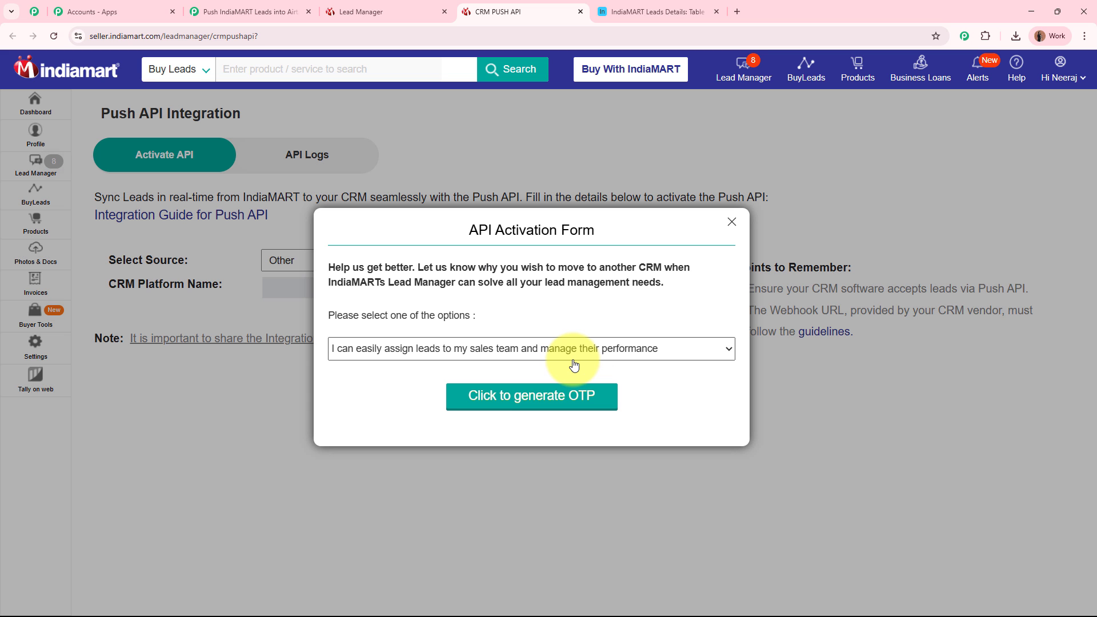
pyautogui.click(631, 357)
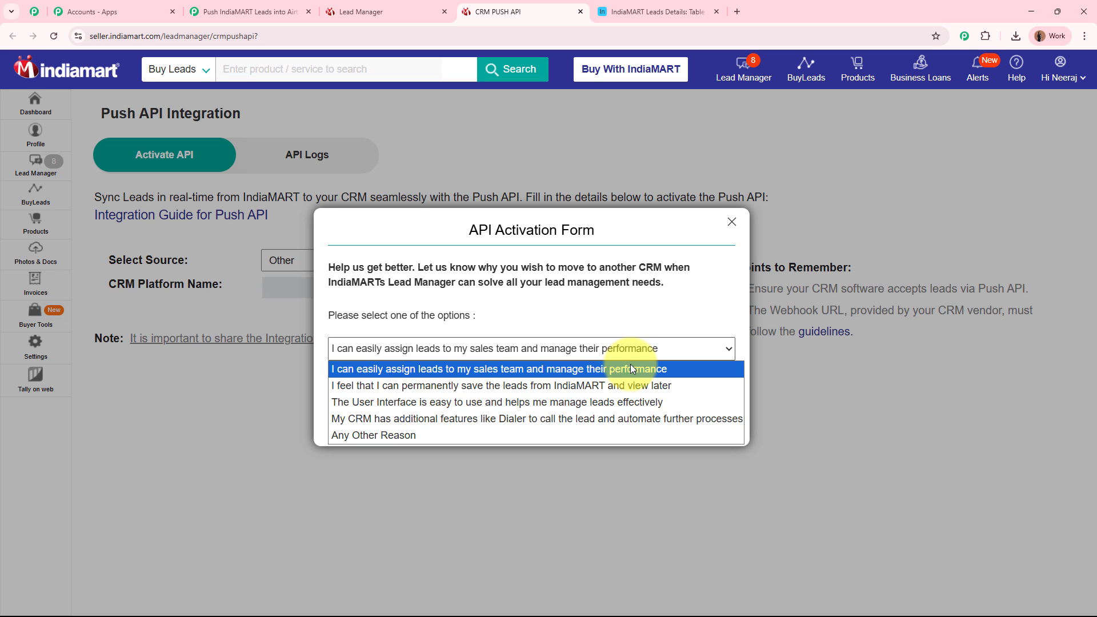
pyautogui.click(631, 368)
pyautogui.click(578, 398)
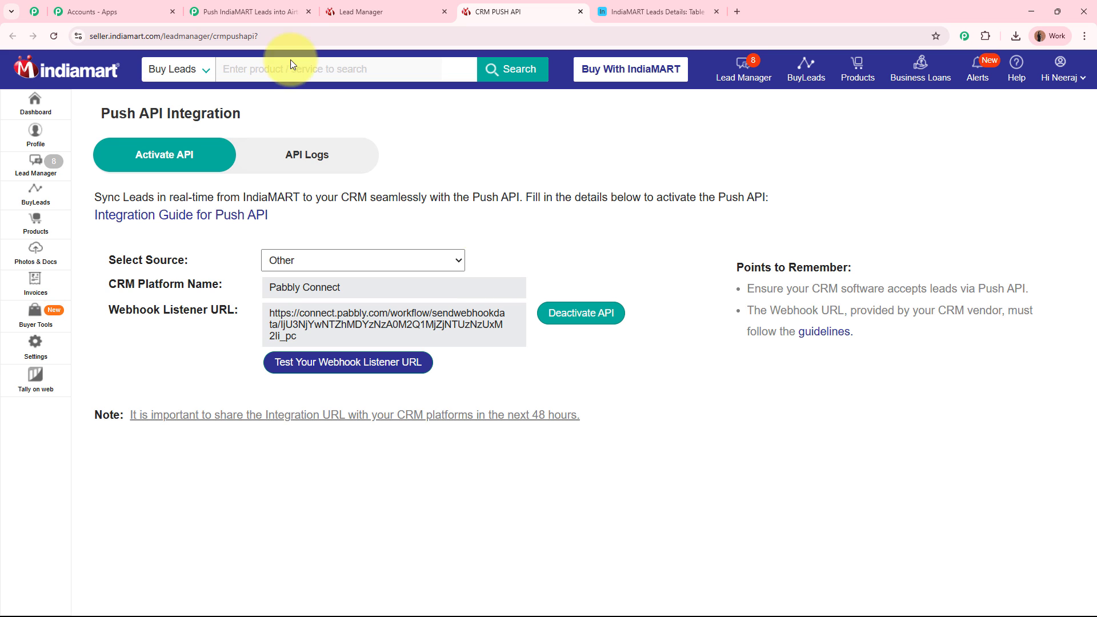
# Step: Check the trigger's webhook capture status in Pabbly Connect and send a test lead from IndiaMART to the webhook listener URL
pyautogui.click(251, 11)
pyautogui.scroll(-1, 954, 491)
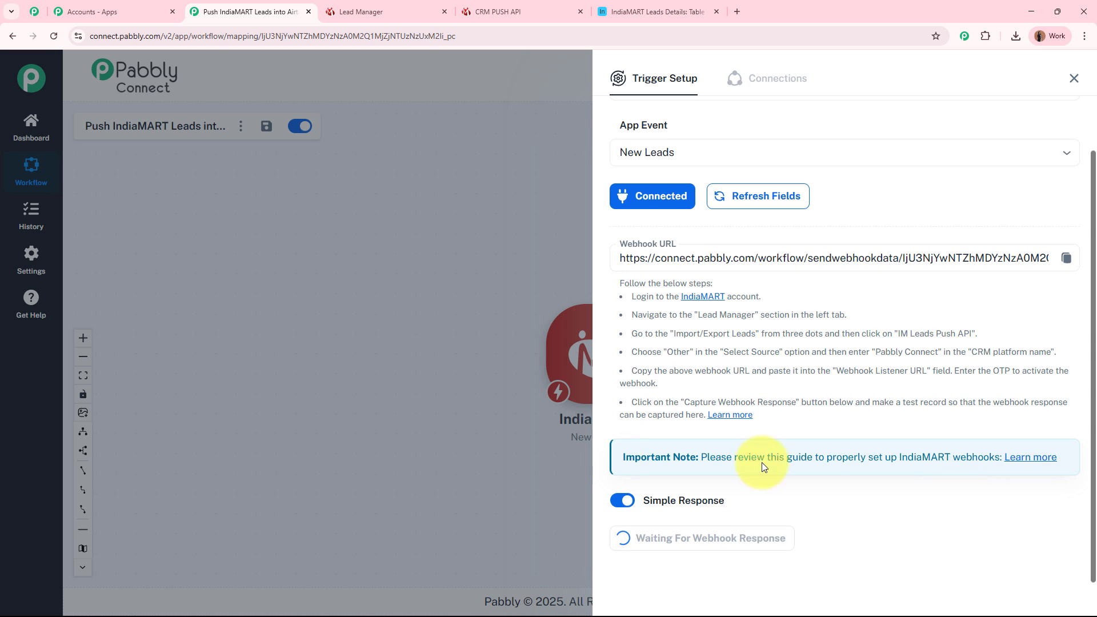
pyautogui.scroll(1, 914, 526)
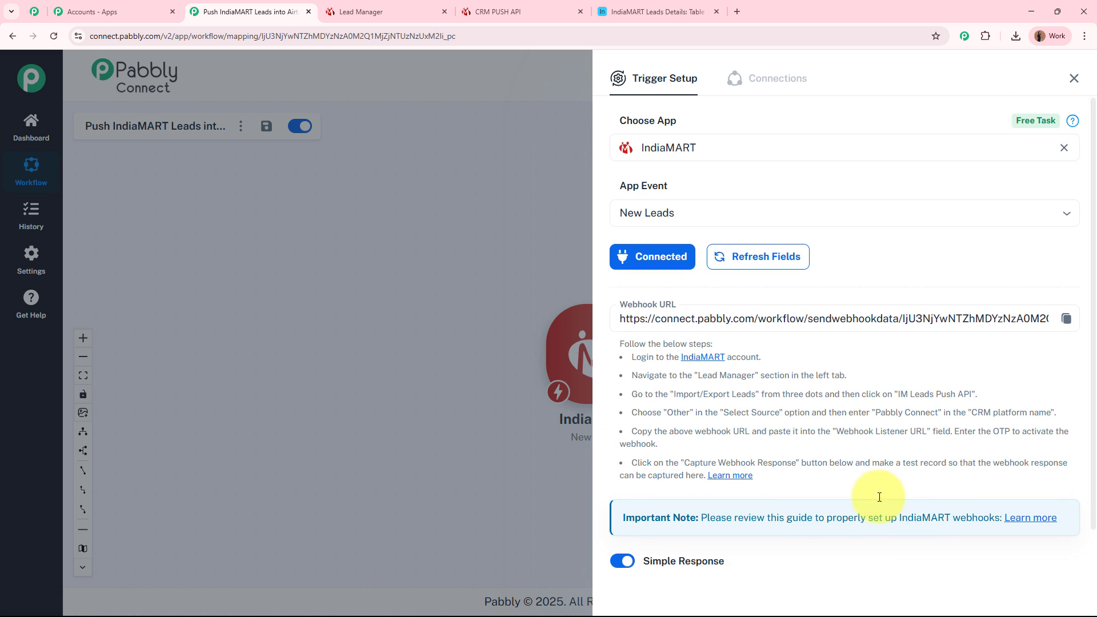
pyautogui.click(503, 12)
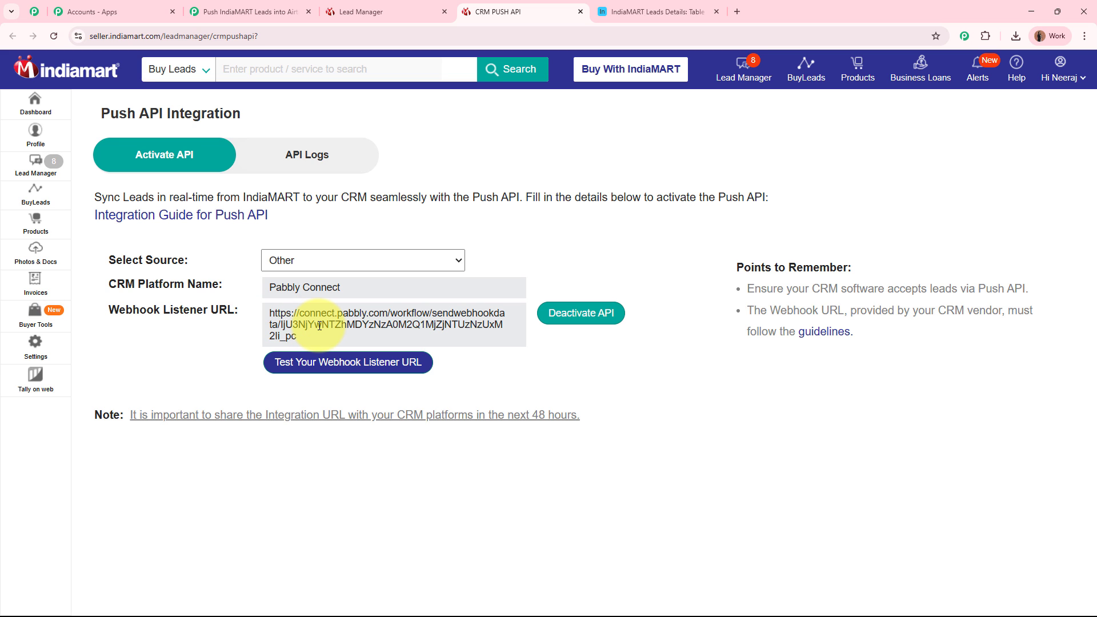
pyautogui.click(328, 360)
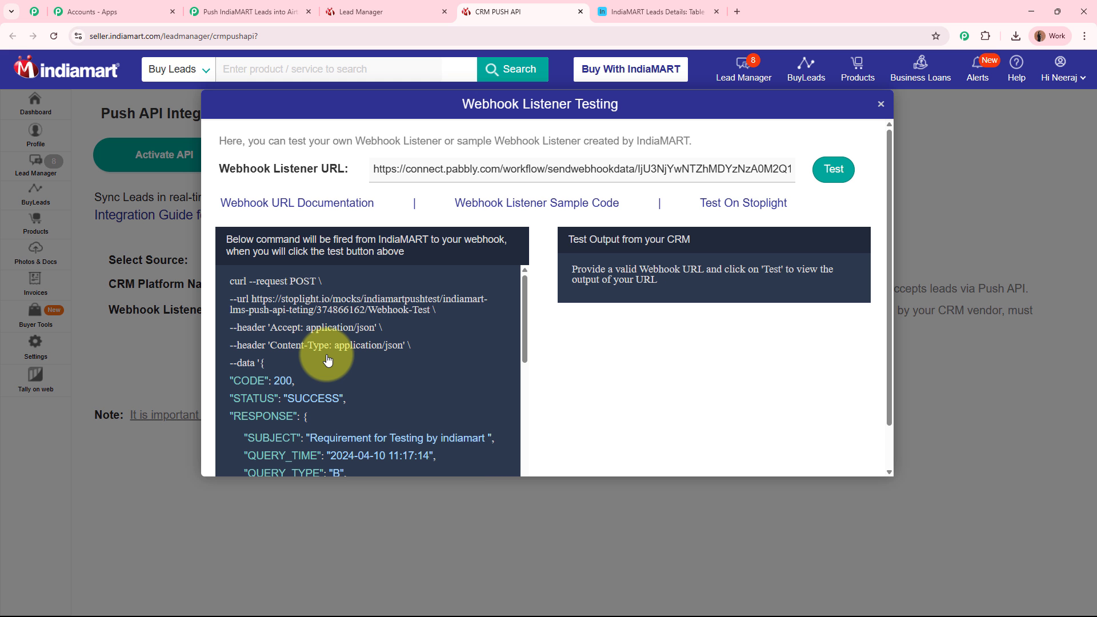
pyautogui.click(838, 171)
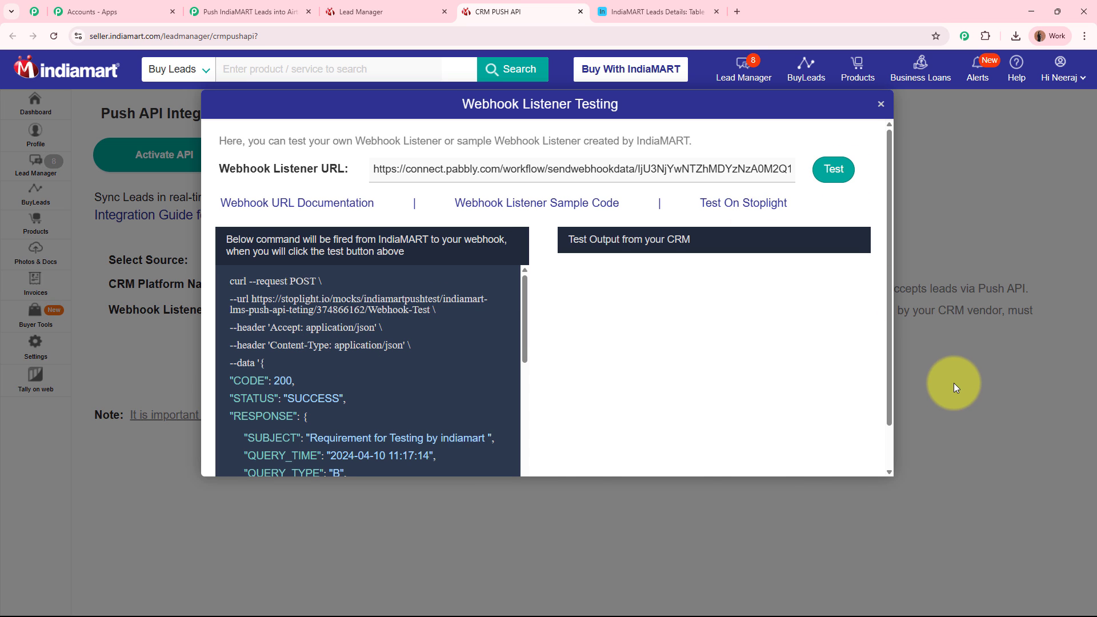
pyautogui.moveTo(588, 273); pyautogui.dragTo(635, 276)
# Step: Examine the test lead captured by the Pabbly Connect trigger, covering its status, query ID, subject and the sender's contact, company and location fields
pyautogui.click(280, 14)
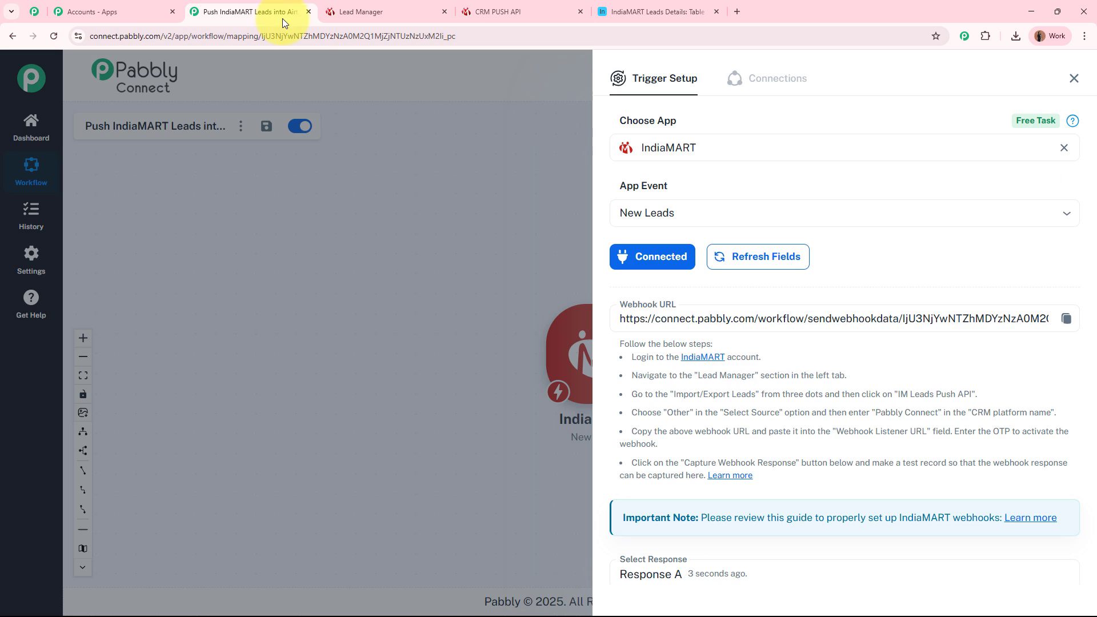
pyautogui.scroll(-8, 963, 466)
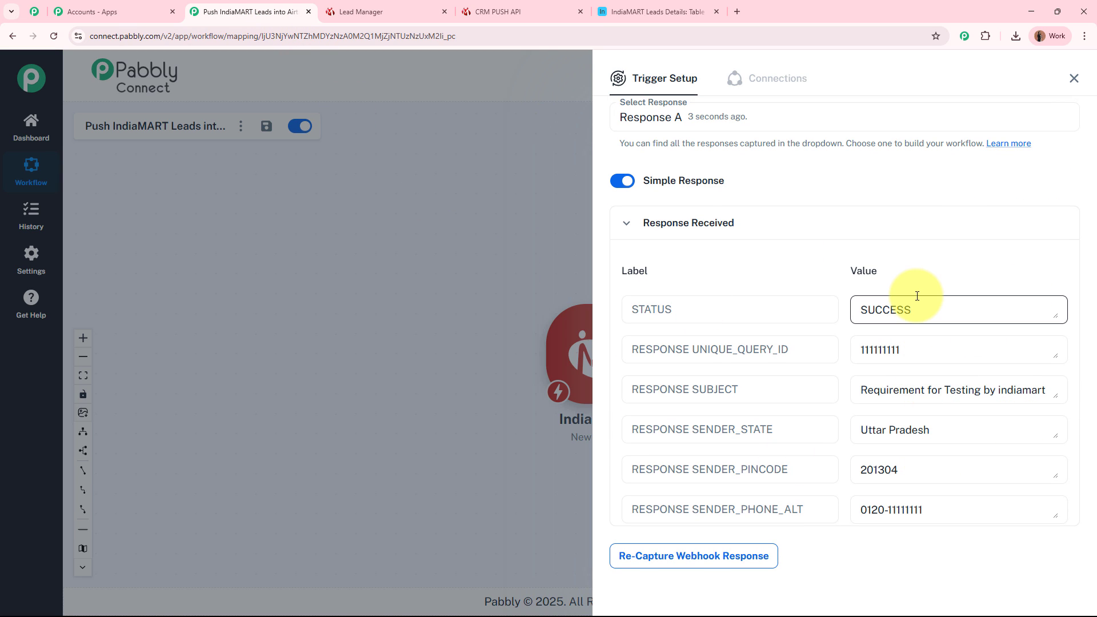
pyautogui.moveTo(935, 307); pyautogui.dragTo(826, 306)
pyautogui.click(940, 348)
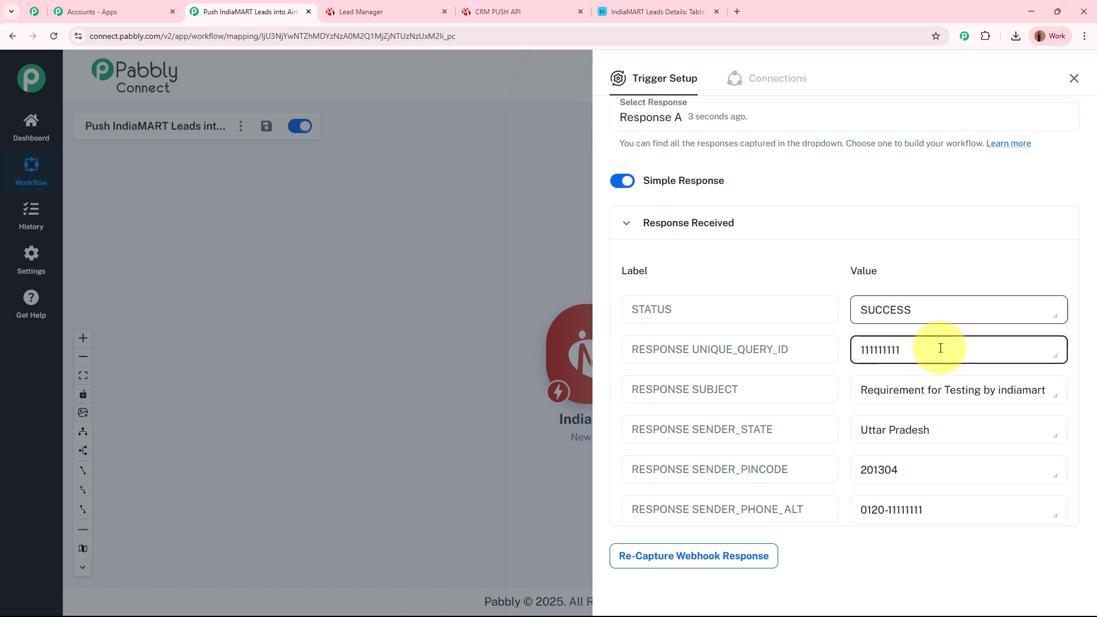
pyautogui.moveTo(940, 348); pyautogui.dragTo(1054, 391)
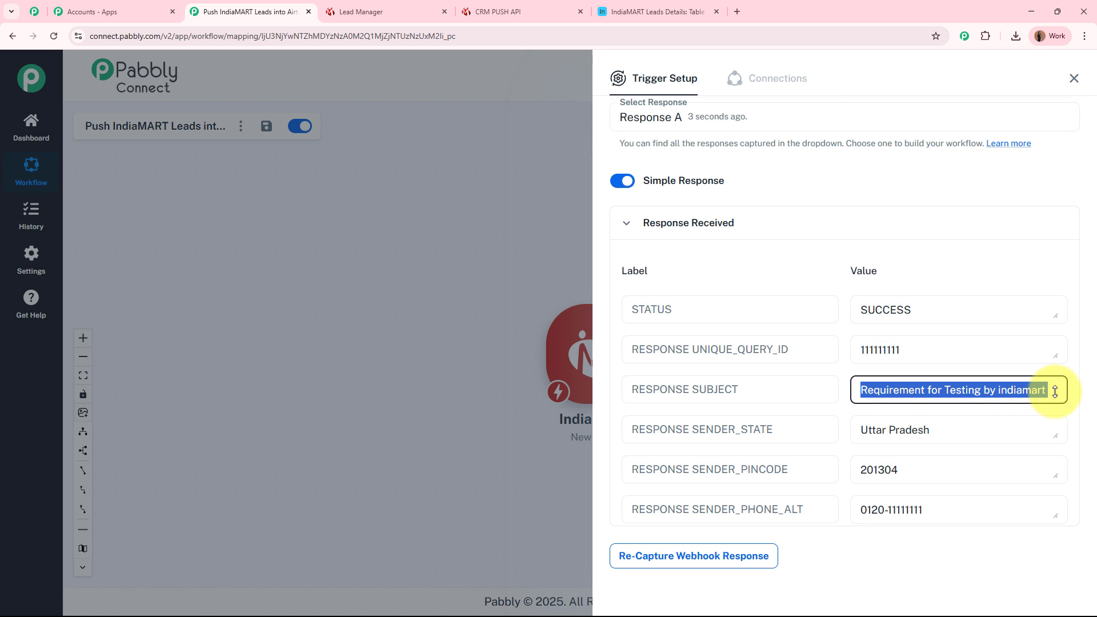
pyautogui.moveTo(948, 429); pyautogui.dragTo(826, 428)
pyautogui.scroll(-2, 857, 400)
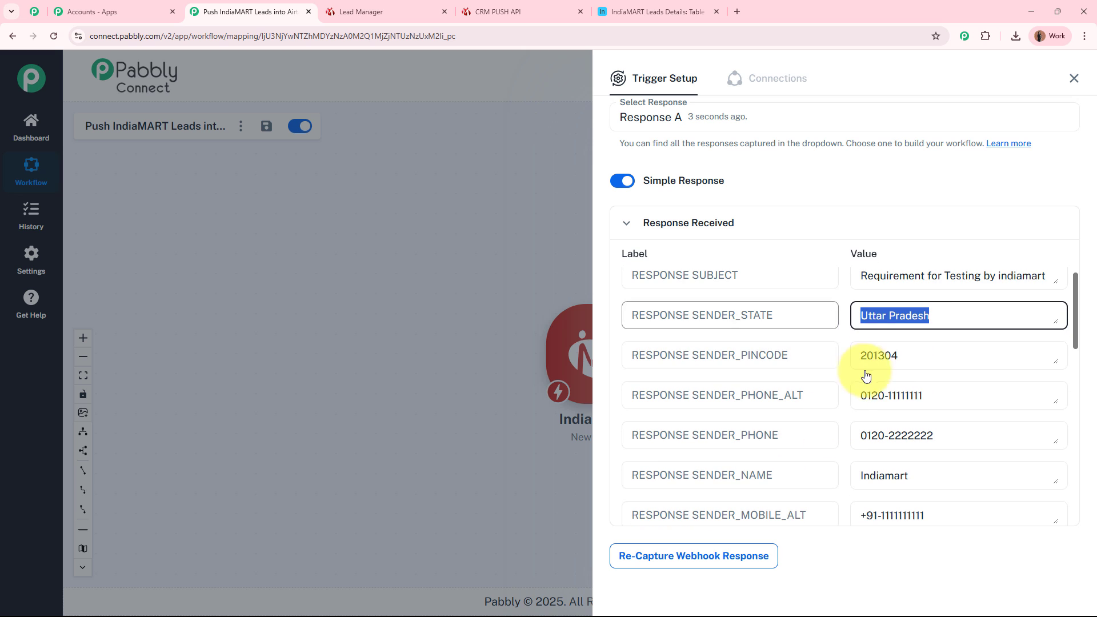
pyautogui.click(879, 355)
pyautogui.doubleClick(886, 359)
pyautogui.click(910, 395)
pyautogui.moveTo(971, 395); pyautogui.dragTo(845, 400)
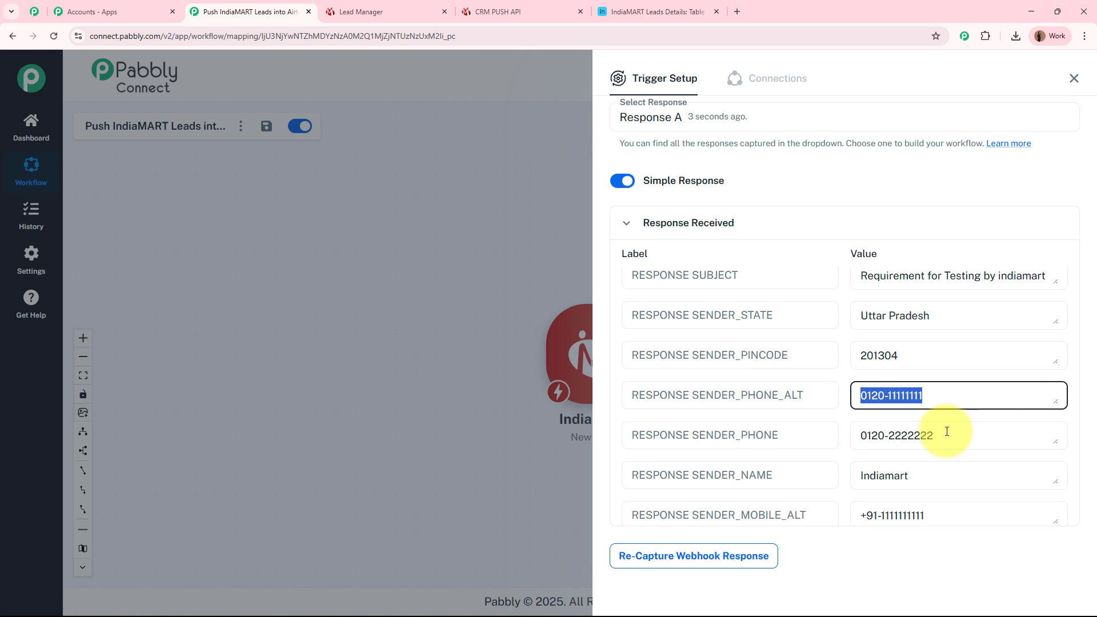
pyautogui.moveTo(944, 435); pyautogui.dragTo(820, 438)
pyautogui.scroll(-2, 846, 412)
pyautogui.moveTo(937, 361); pyautogui.dragTo(851, 362)
pyautogui.moveTo(930, 399); pyautogui.dragTo(852, 401)
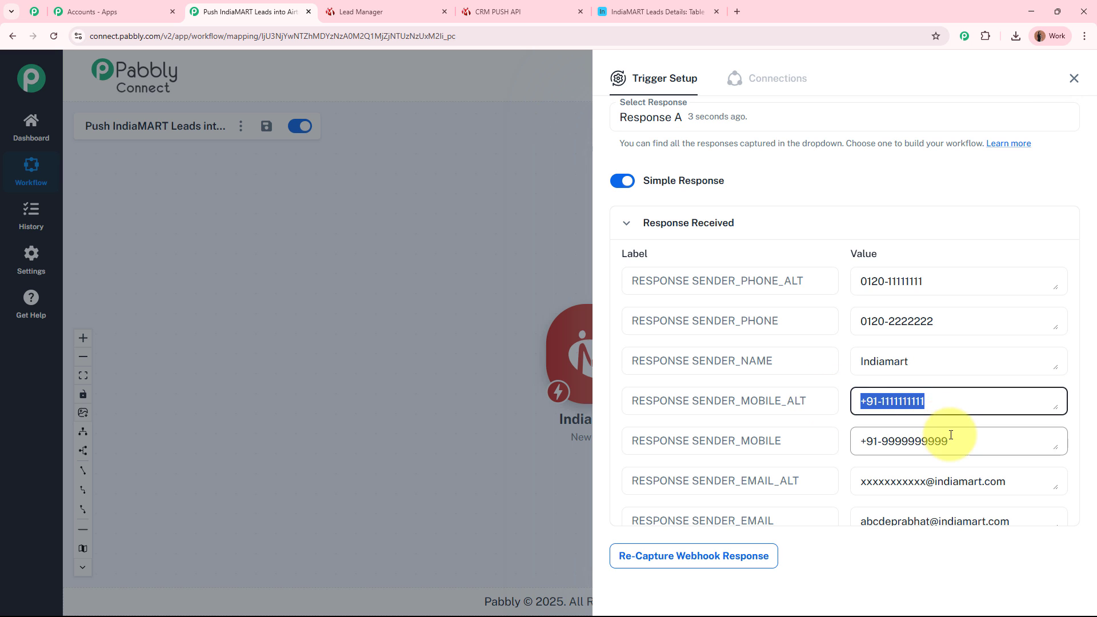
pyautogui.moveTo(943, 436); pyautogui.dragTo(803, 434)
pyautogui.scroll(-2, 827, 435)
pyautogui.scroll(-1, 827, 435)
pyautogui.moveTo(860, 368); pyautogui.dragTo(961, 409)
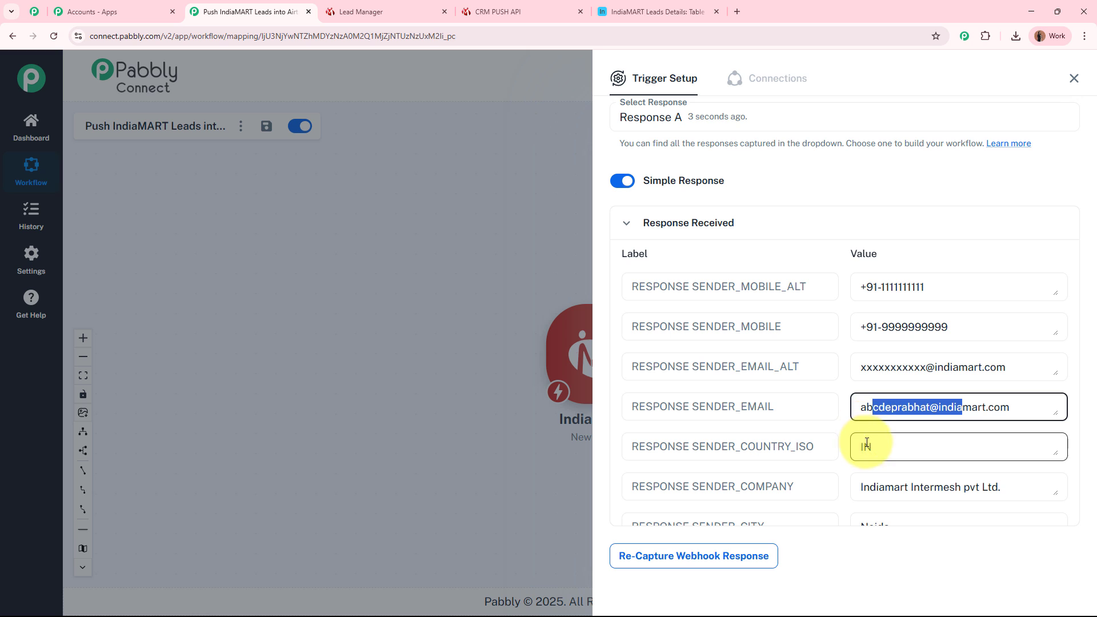
pyautogui.moveTo(861, 446); pyautogui.dragTo(893, 444)
pyautogui.scroll(-2, 888, 400)
pyautogui.moveTo(869, 374); pyautogui.dragTo(889, 412)
pyautogui.scroll(-2, 877, 377)
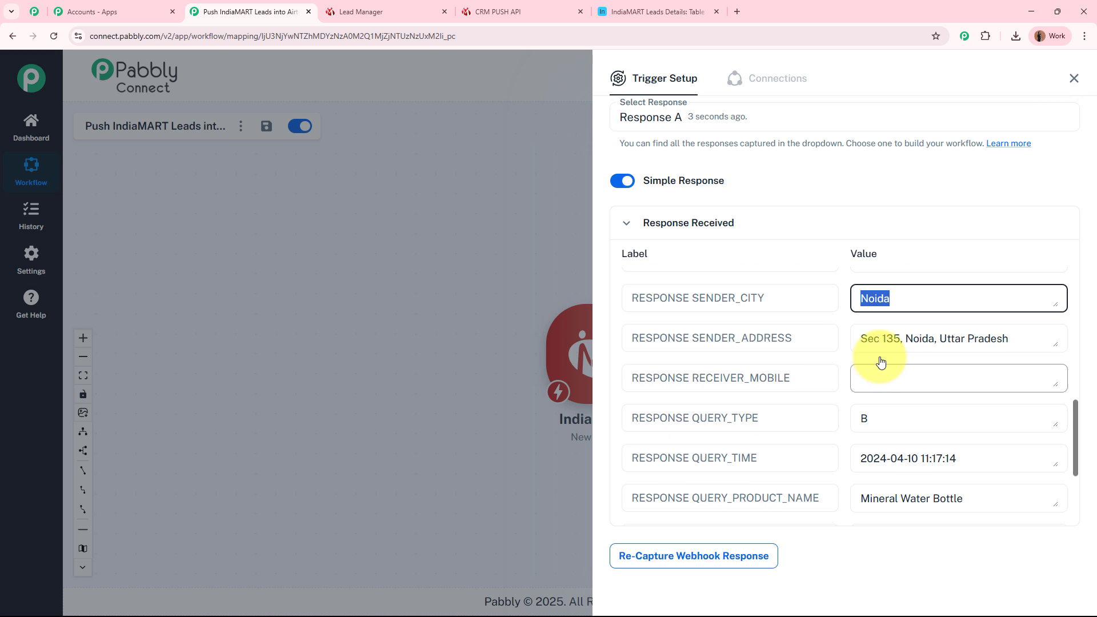
pyautogui.moveTo(866, 339); pyautogui.dragTo(1041, 354)
# Step: Review the query time, product name and message in the captured response, and close the IndiaMART trigger setup
pyautogui.scroll(-3, 1008, 375)
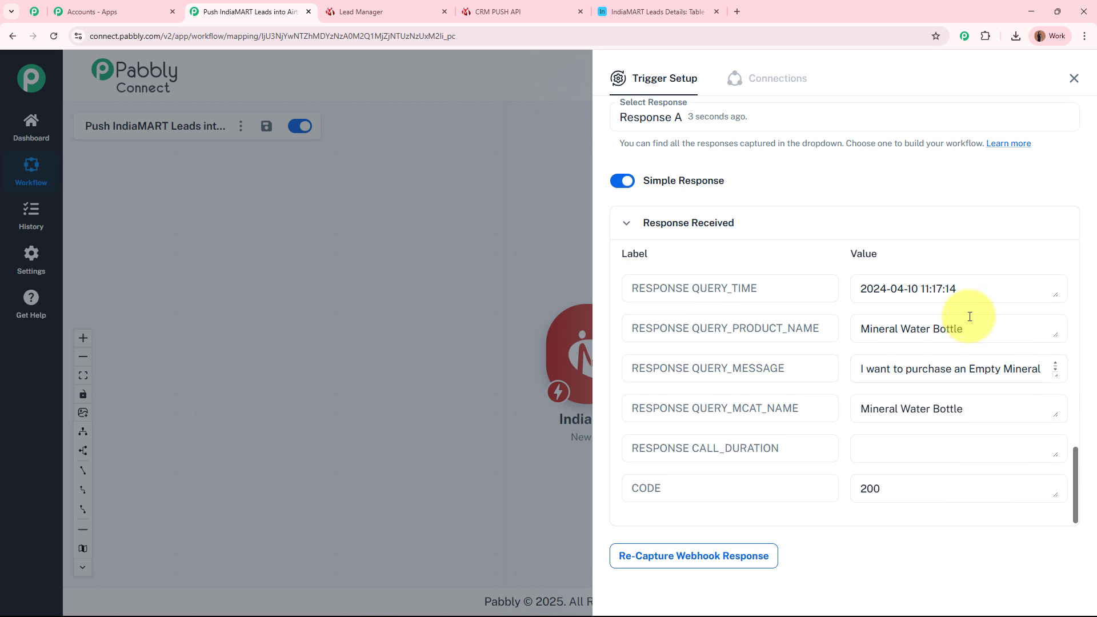
pyautogui.moveTo(969, 288); pyautogui.dragTo(827, 286)
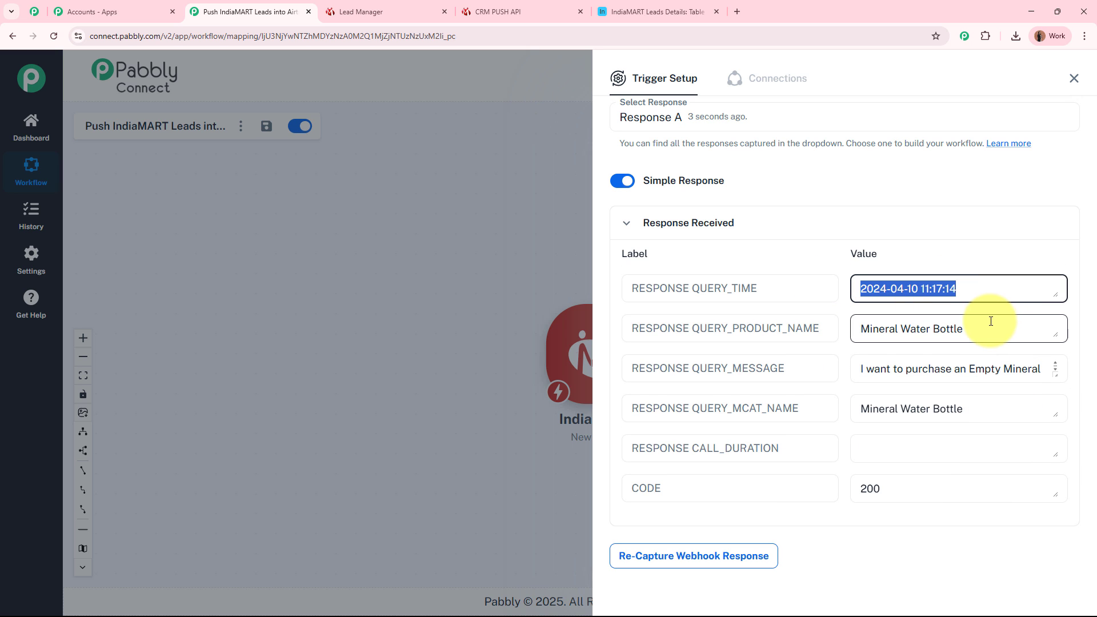
pyautogui.moveTo(984, 328); pyautogui.dragTo(746, 326)
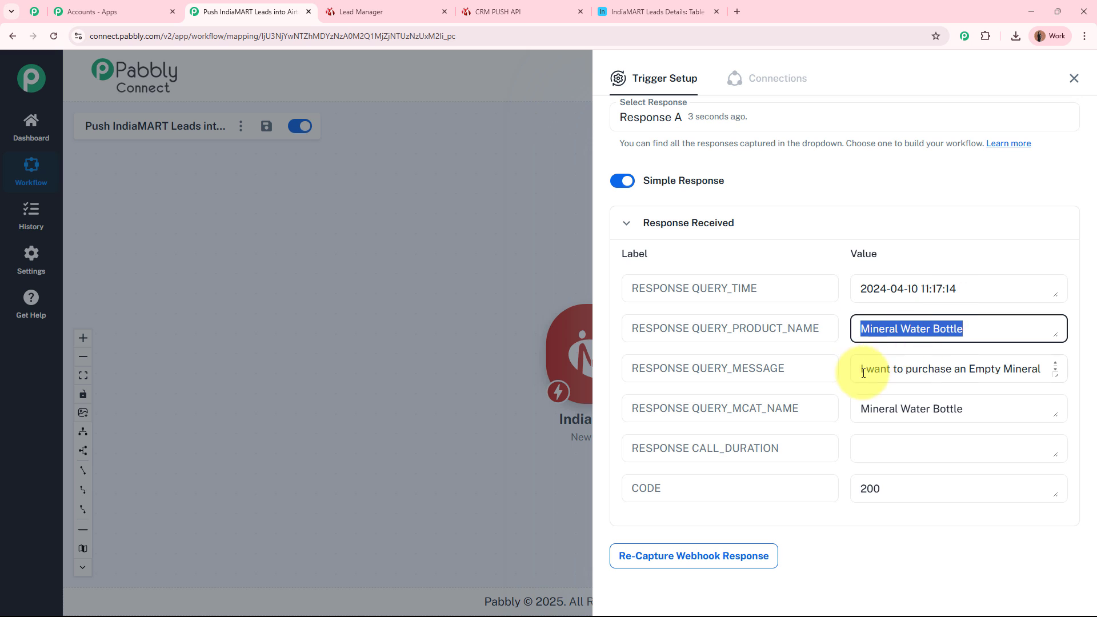
pyautogui.moveTo(861, 369); pyautogui.dragTo(937, 409)
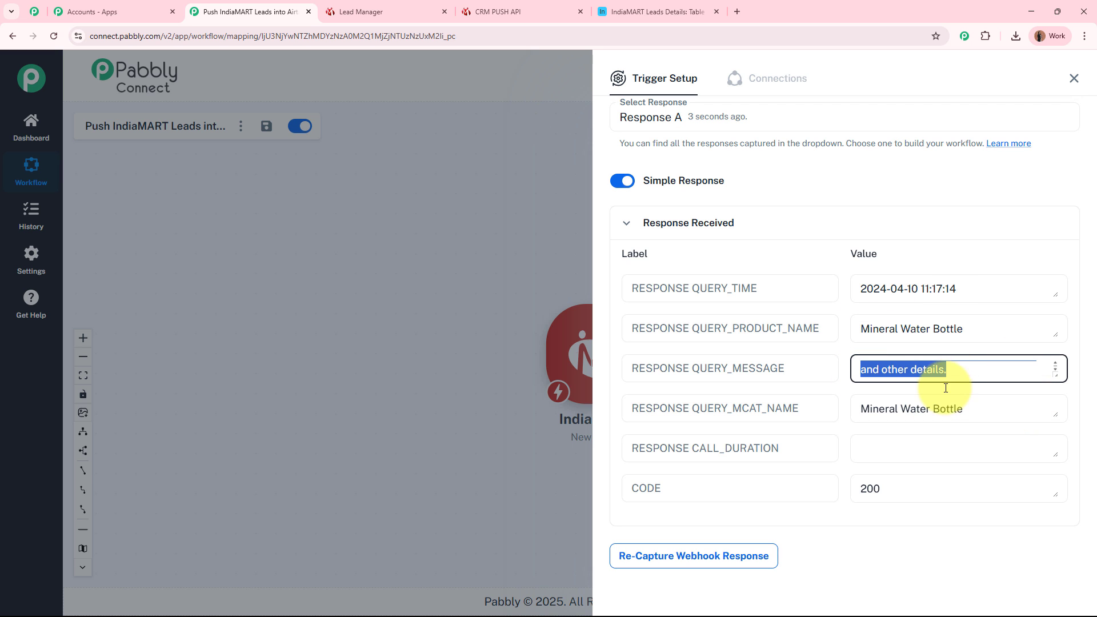
pyautogui.click(841, 444)
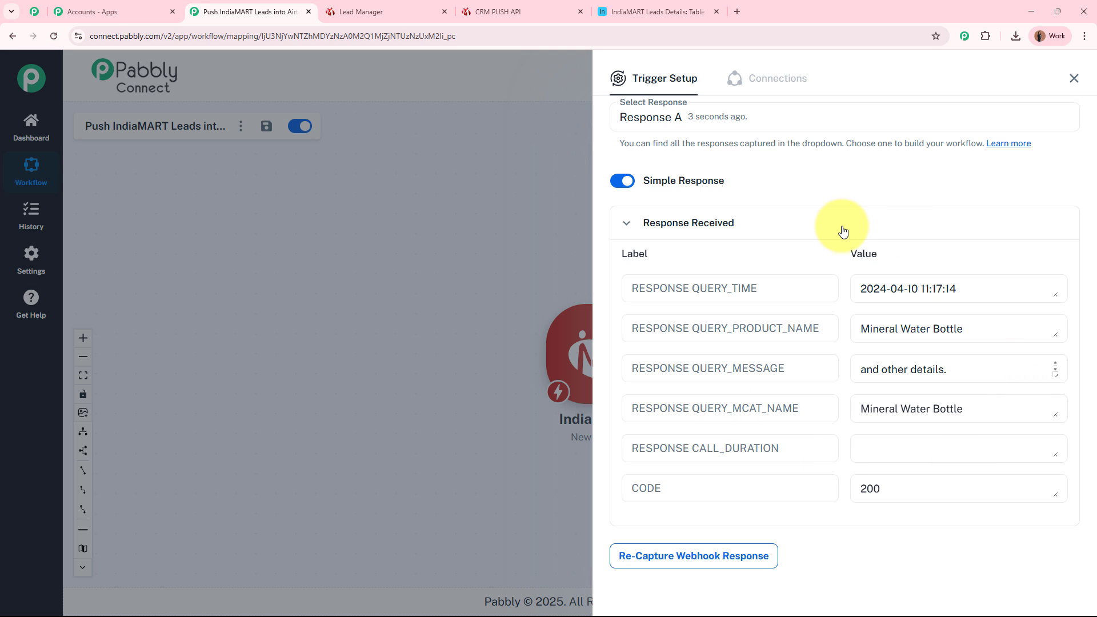
pyautogui.click(1072, 80)
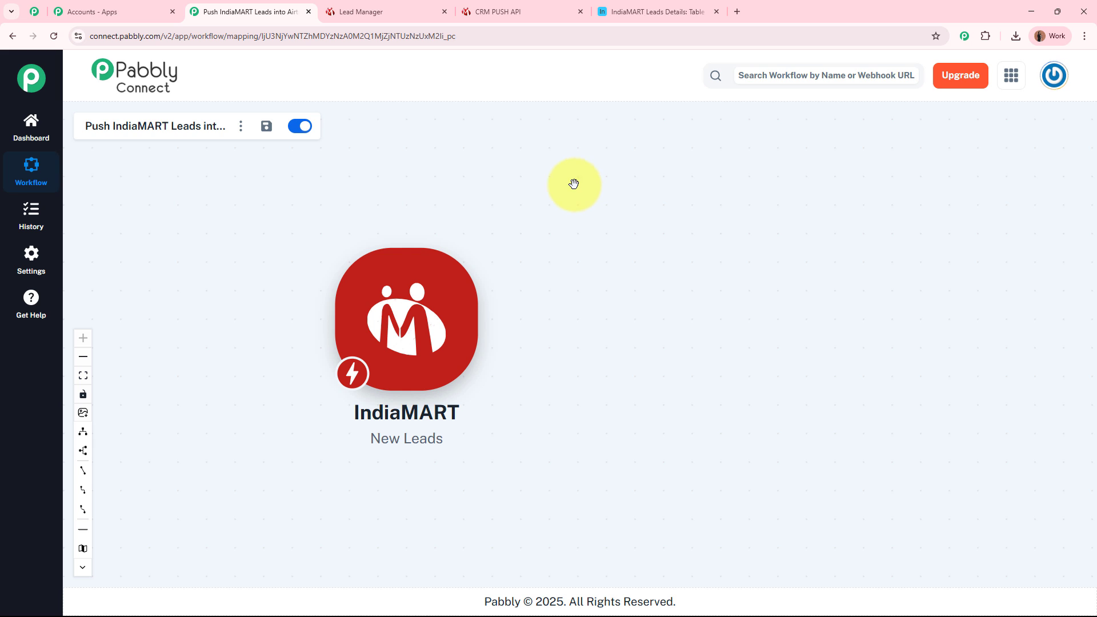
# Step: Add an Airtable action after the IndiaMART trigger with Create Record as its event
pyautogui.moveTo(417, 291)
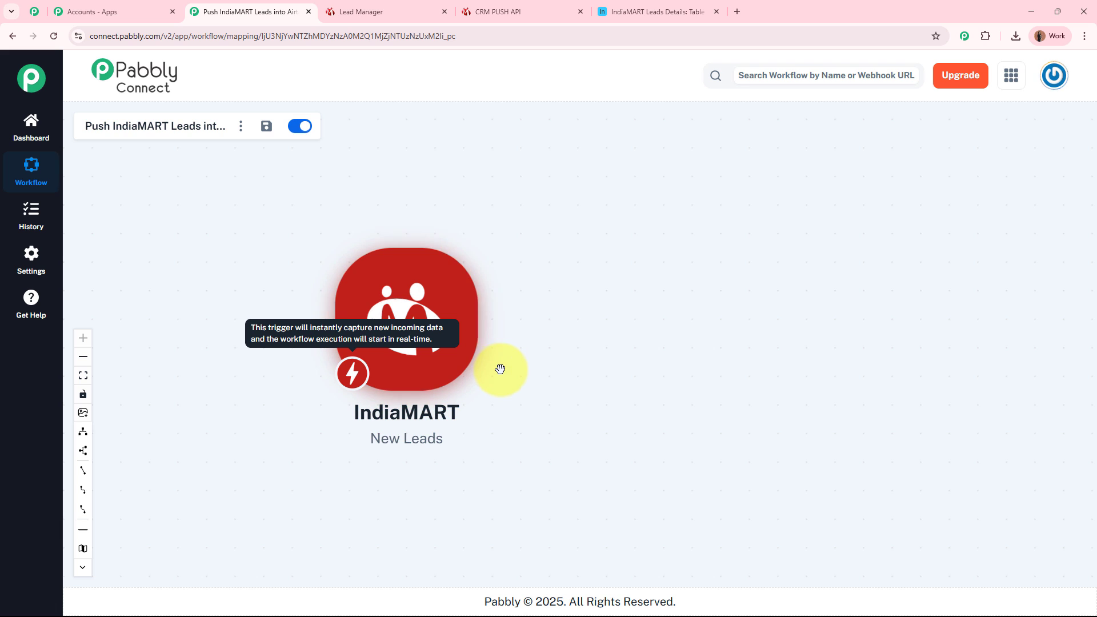
pyautogui.moveTo(409, 344)
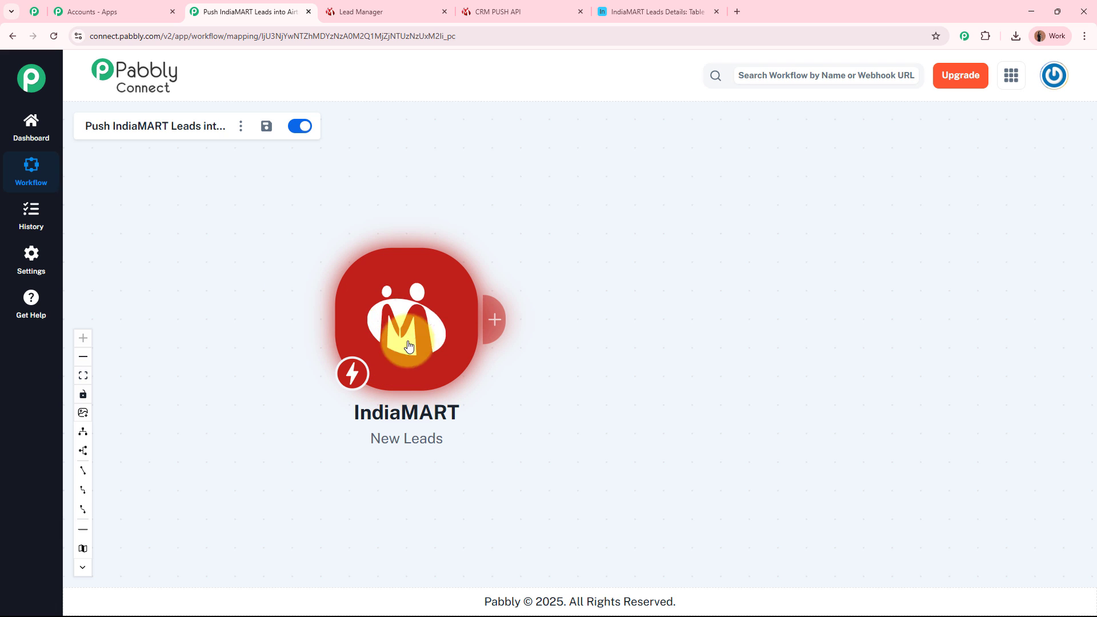
pyautogui.click(492, 320)
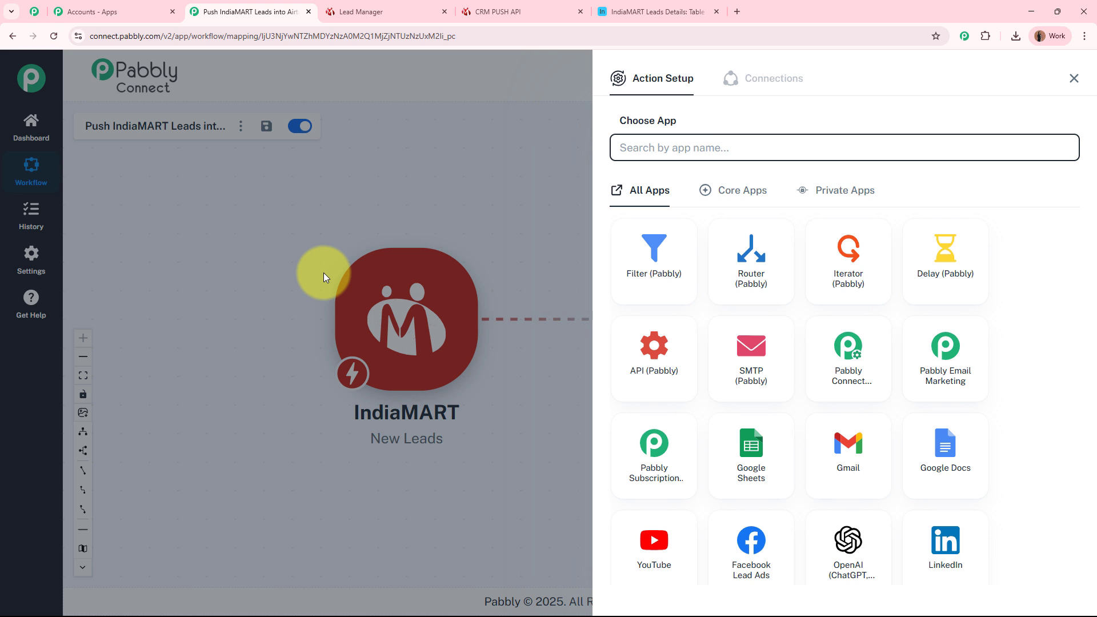
pyautogui.write('Air')
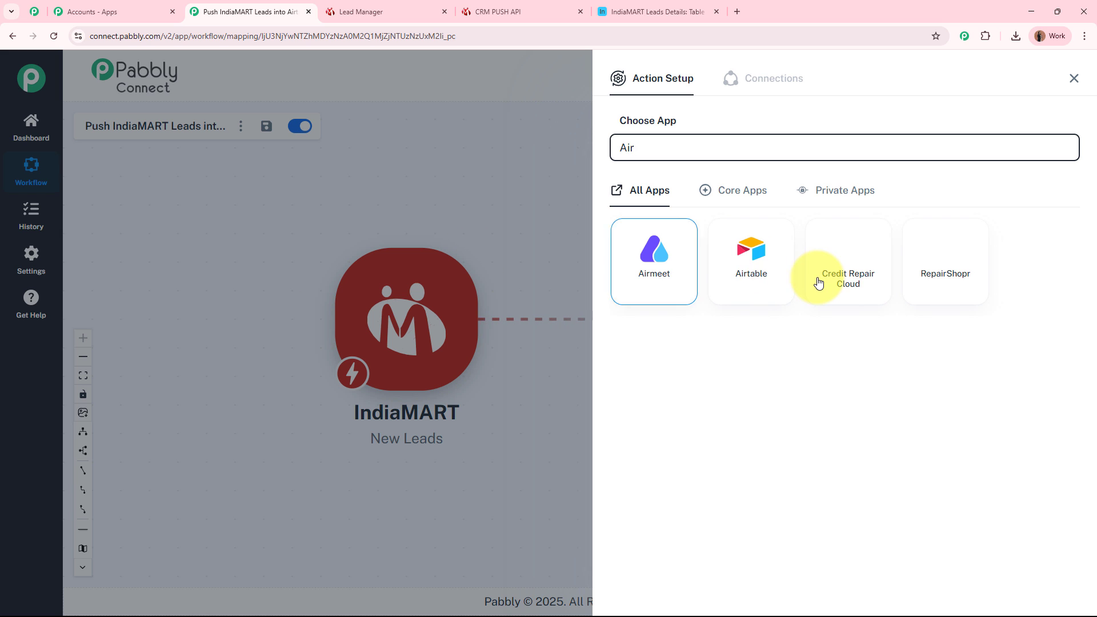
pyautogui.click(772, 269)
pyautogui.click(722, 215)
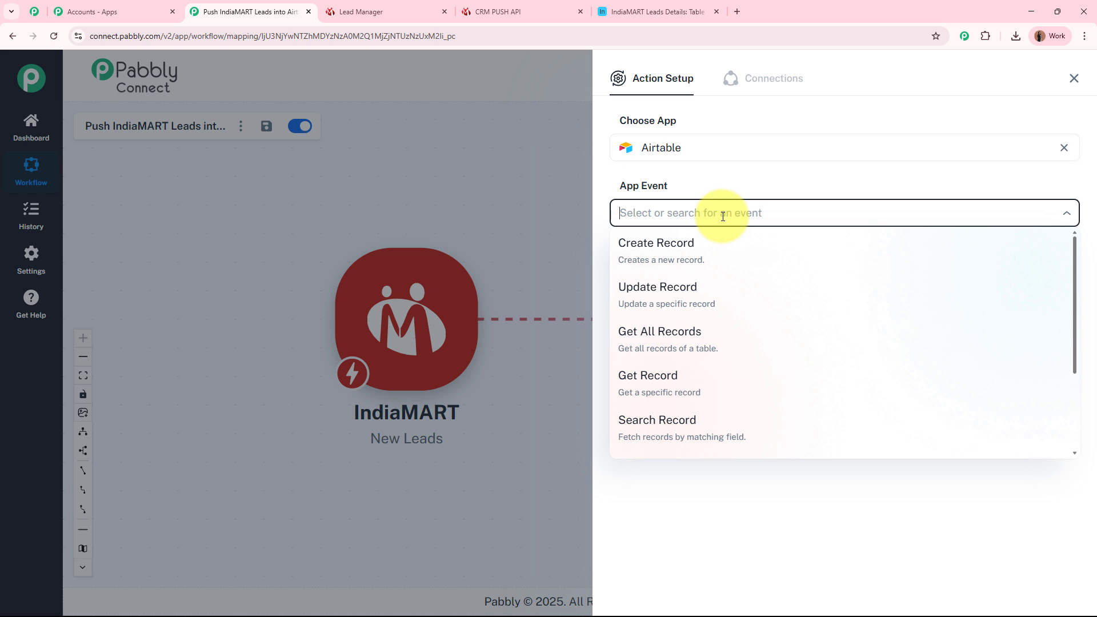
pyautogui.click(711, 248)
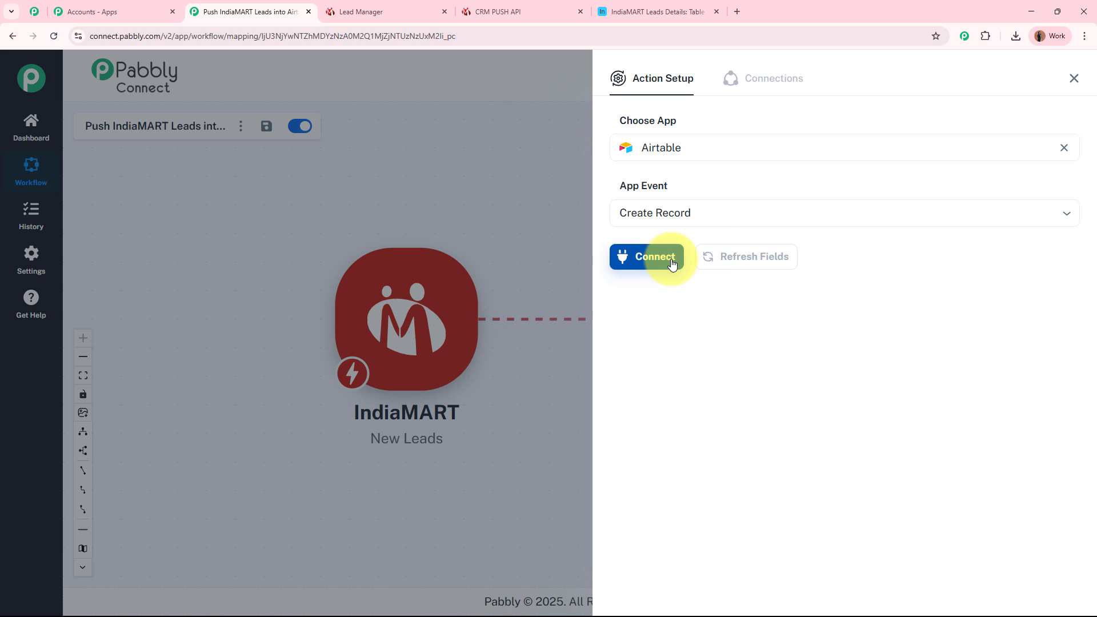
# Step: Create a new Airtable connection for the action and grant Pabbly Connect access to all current and future bases in all workspaces
pyautogui.click(672, 264)
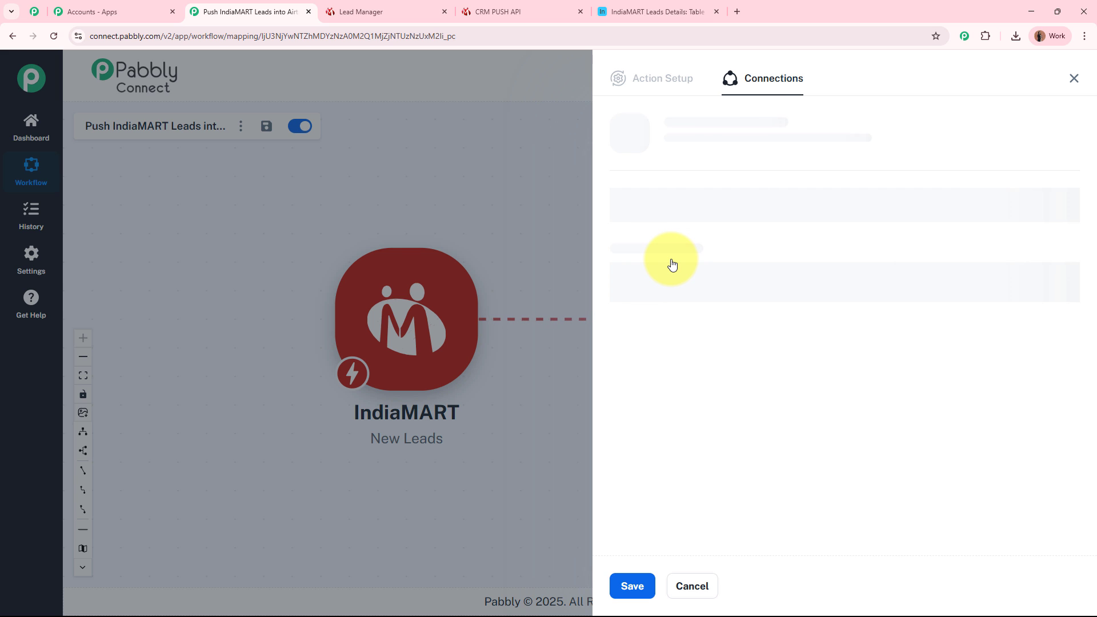
pyautogui.click(615, 184)
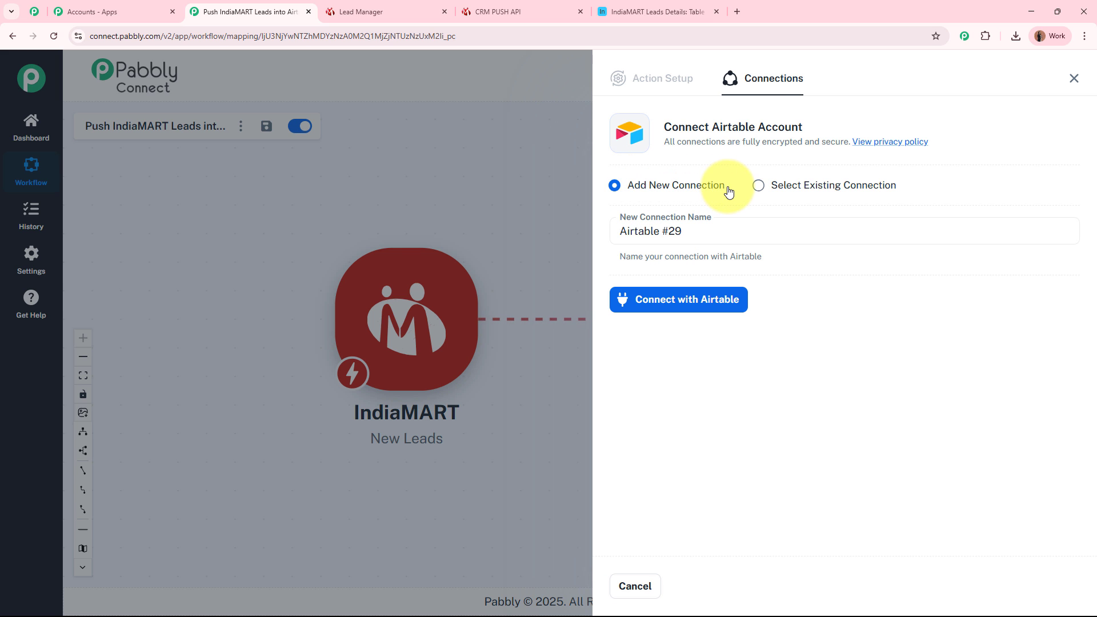
pyautogui.click(721, 302)
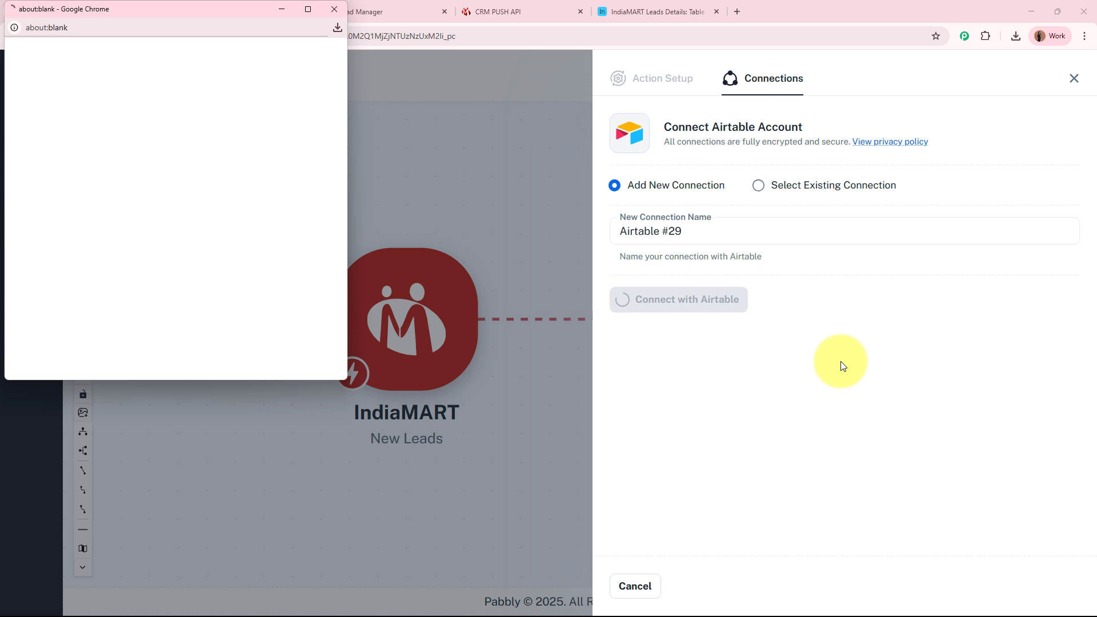
pyautogui.scroll(-5, 254, 254)
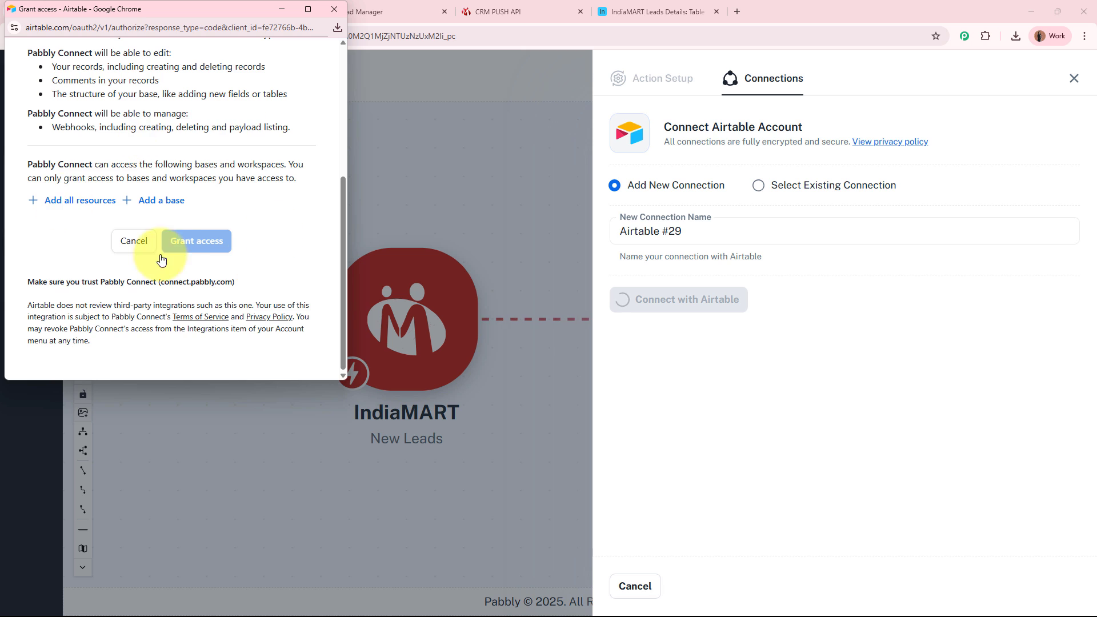
pyautogui.click(74, 200)
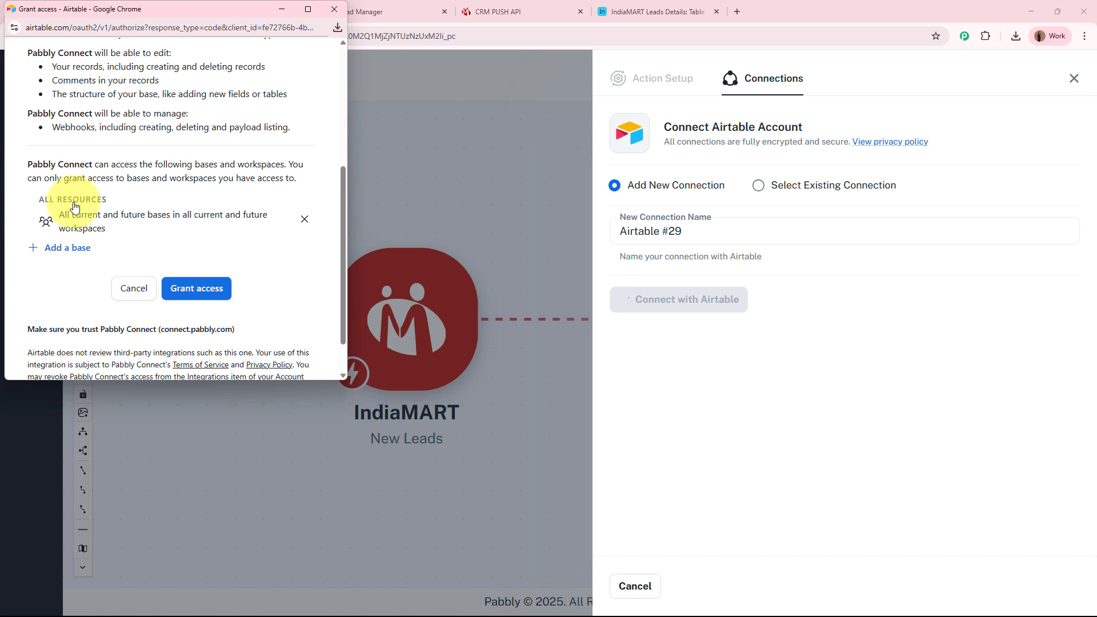
pyautogui.click(221, 294)
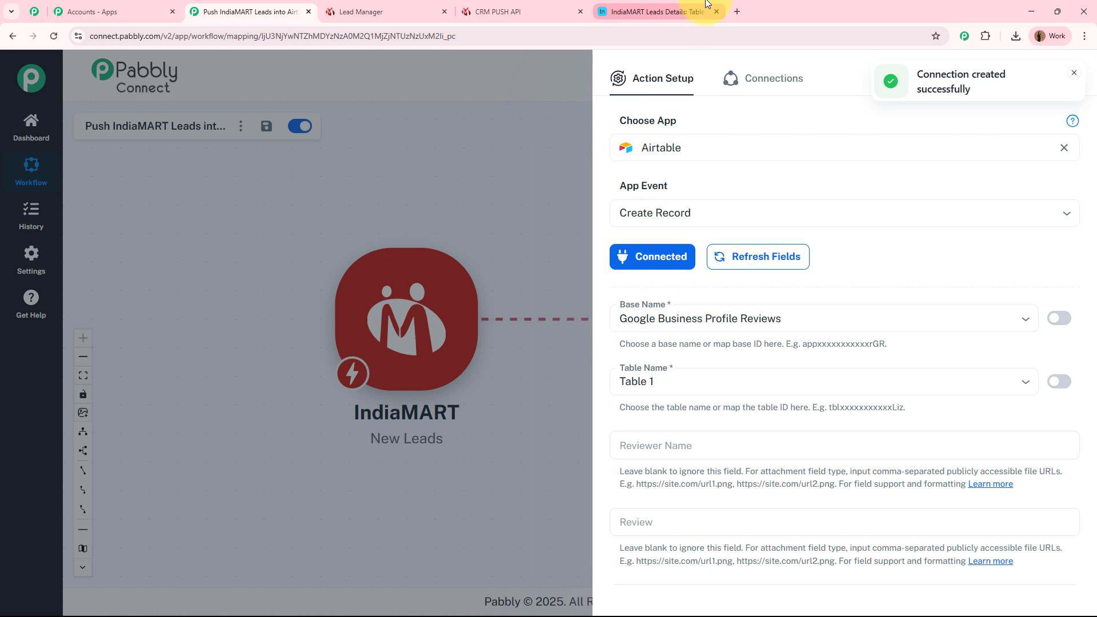
# Step: Choose IndiaMART Leads Details as the action's base, checking the base and table names against the open Airtable base
pyautogui.click(657, 11)
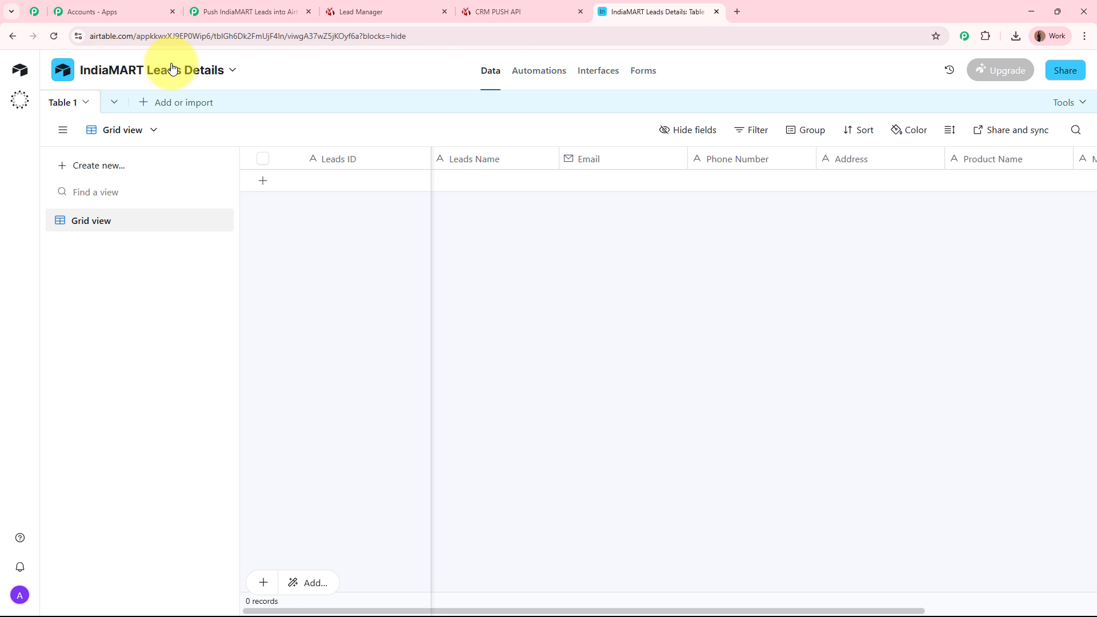
pyautogui.click(240, 12)
pyautogui.click(663, 316)
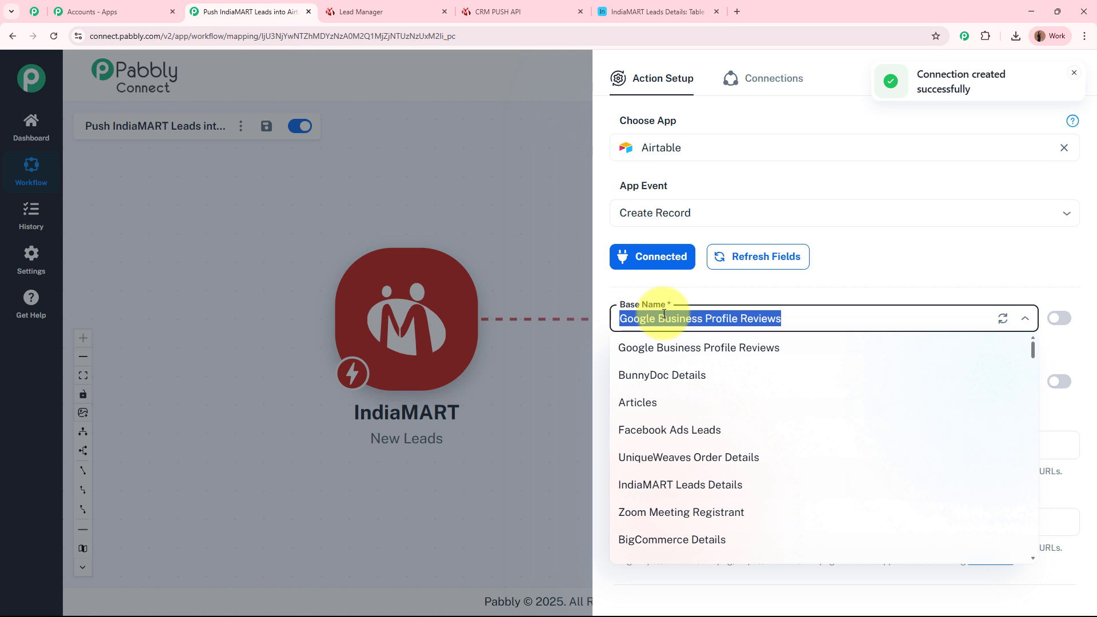
pyautogui.click(703, 484)
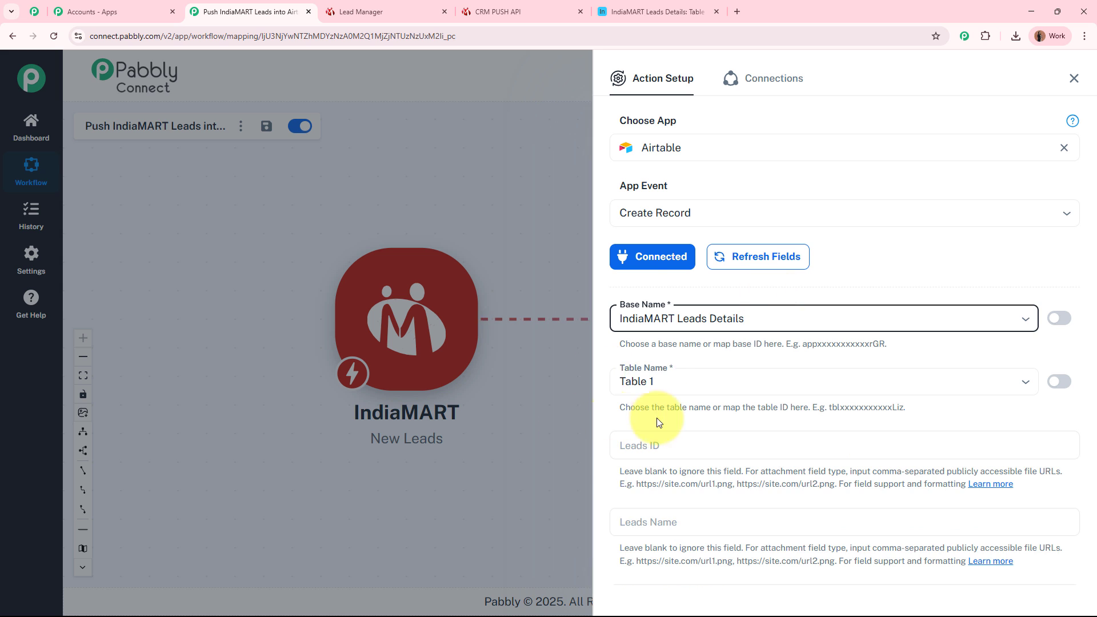
pyautogui.click(693, 11)
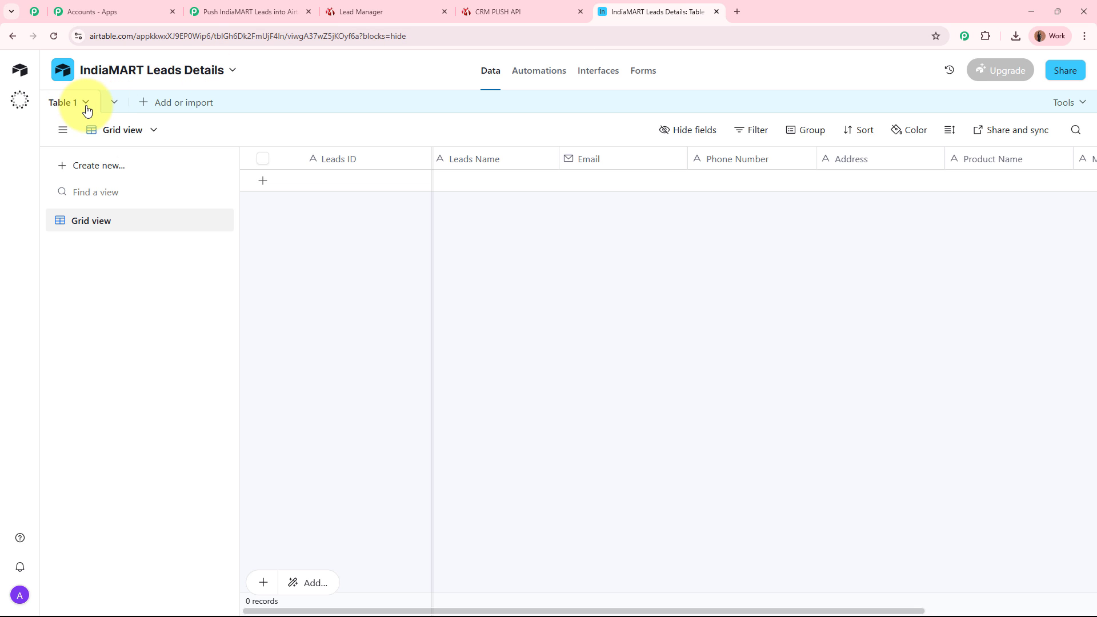
pyautogui.click(245, 11)
# Step: Map the Leads ID field to RESPONSE UNIQUE_QUERY_ID from the IndiaMART New Leads response
pyautogui.scroll(-10, 667, 413)
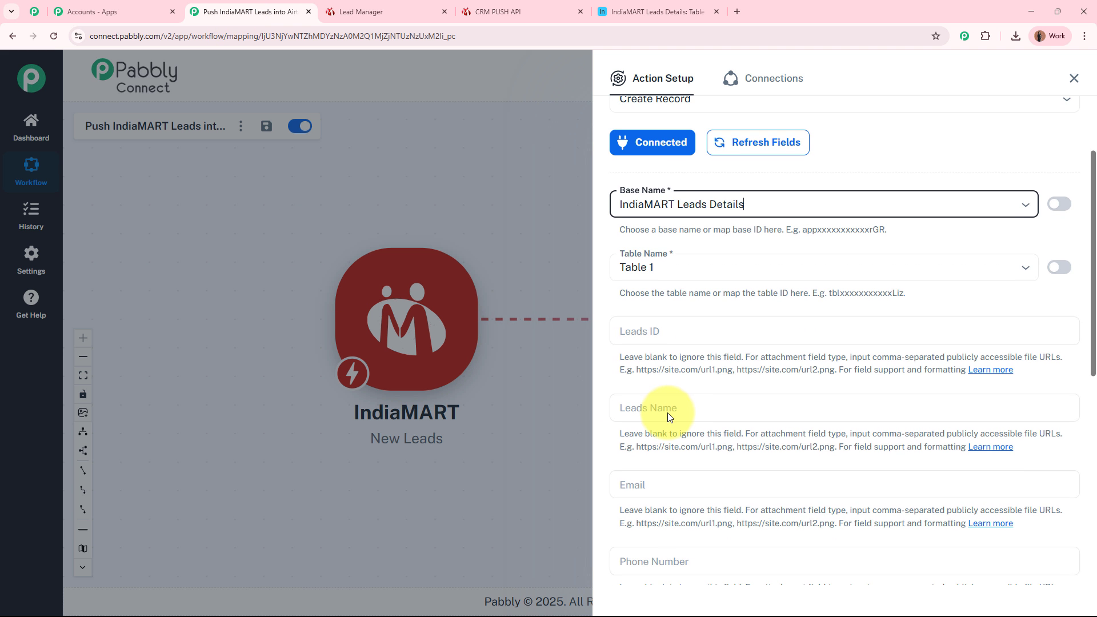
pyautogui.scroll(6, 667, 413)
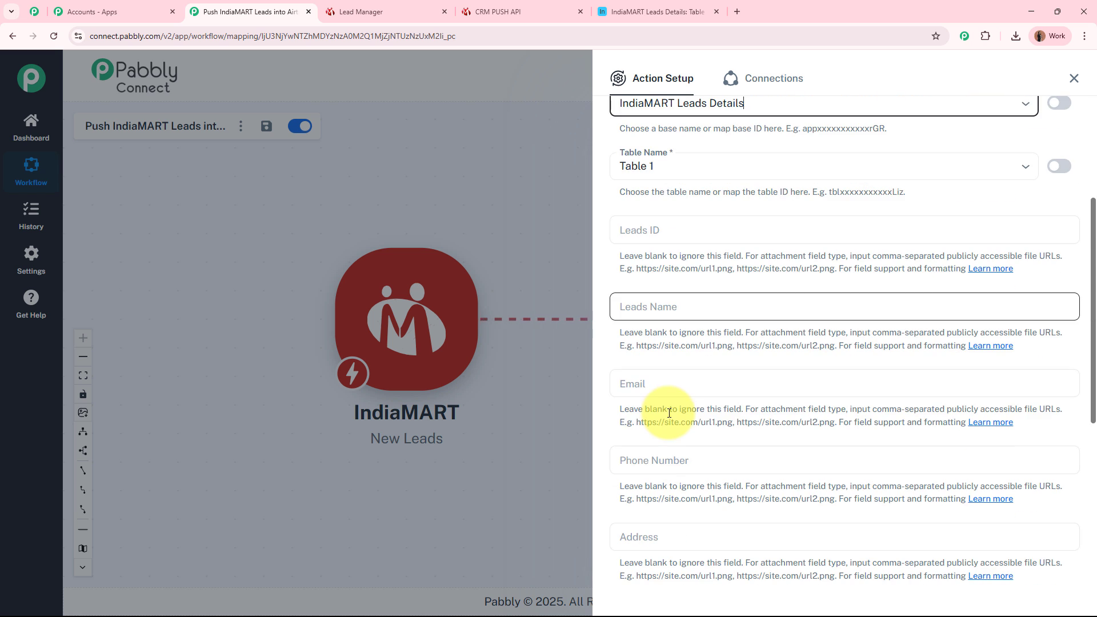
pyautogui.click(664, 226)
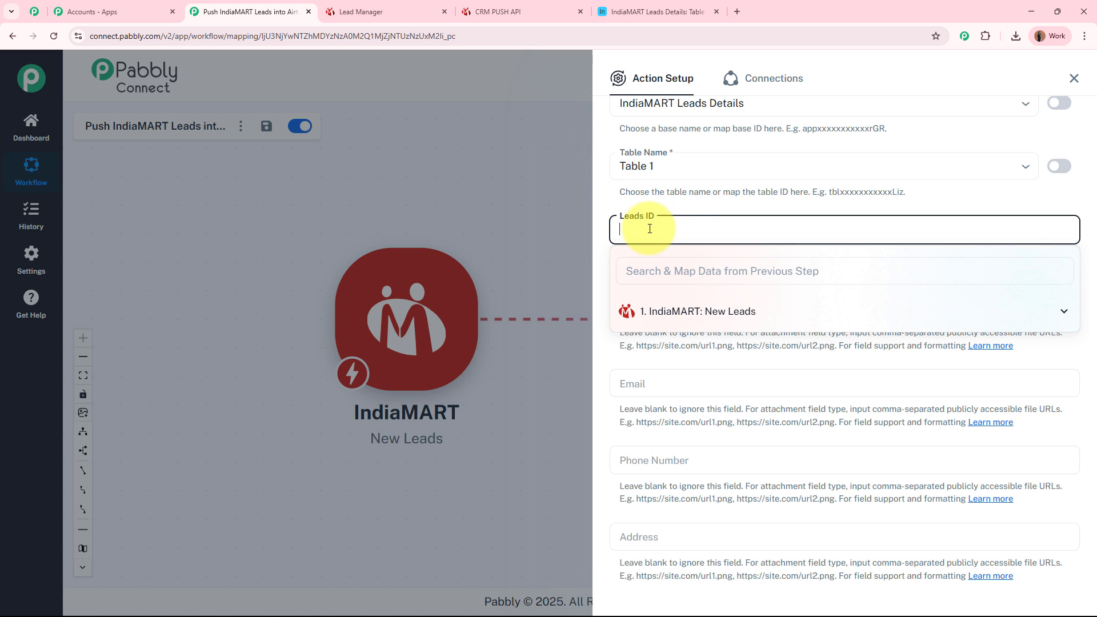
pyautogui.click(801, 318)
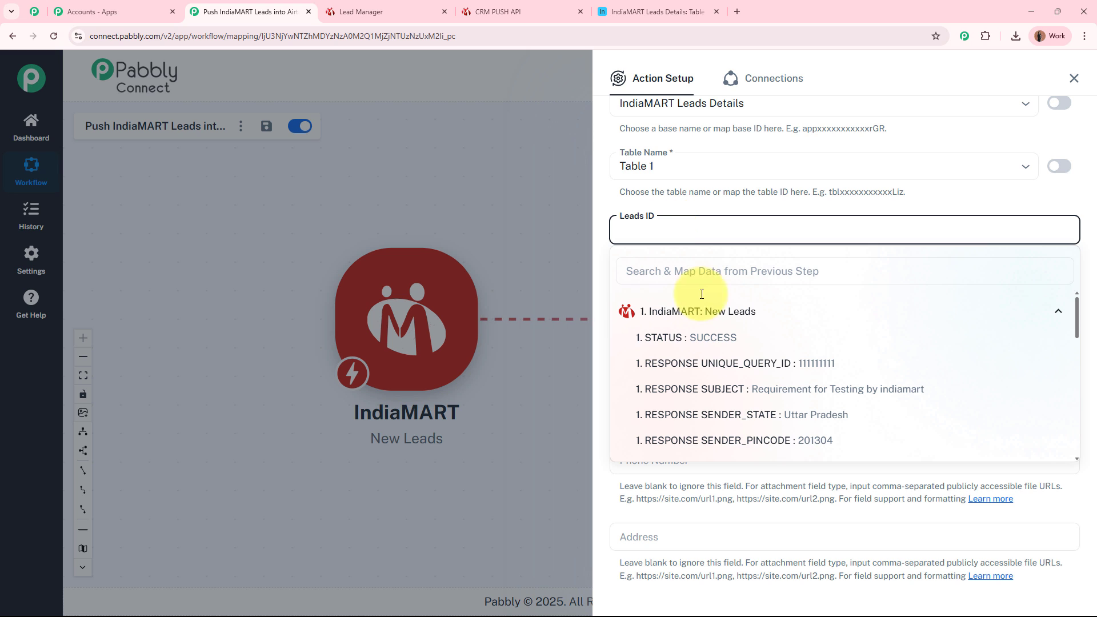
pyautogui.click(714, 363)
pyautogui.click(751, 210)
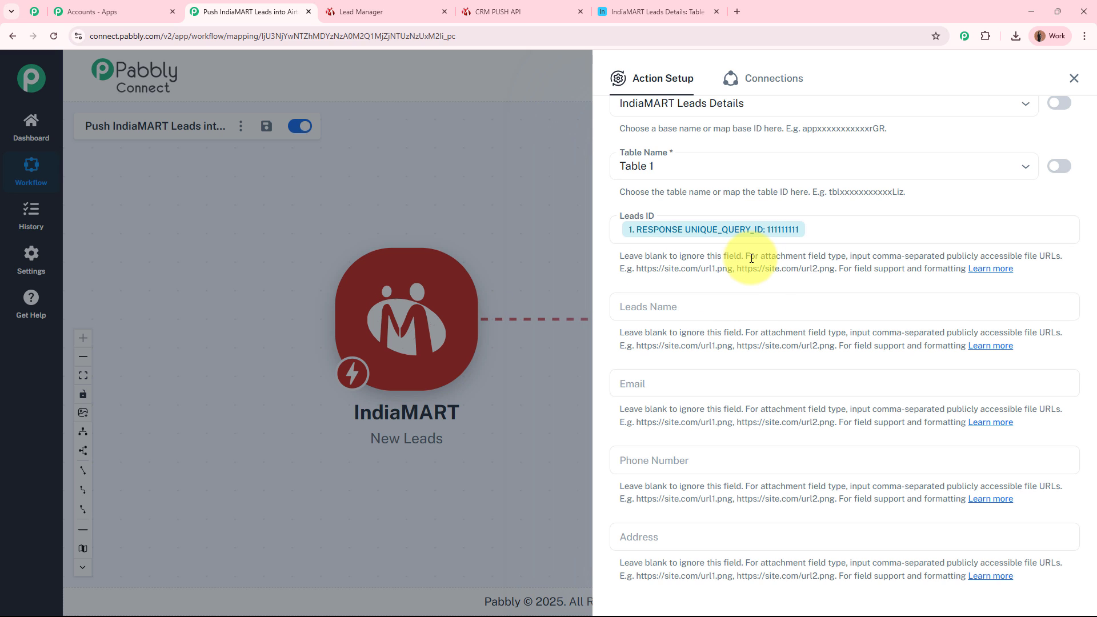
# Step: Map the Leads Name field to RESPONSE SENDER_NAME, filtering the trigger data by "name"
pyautogui.click(725, 306)
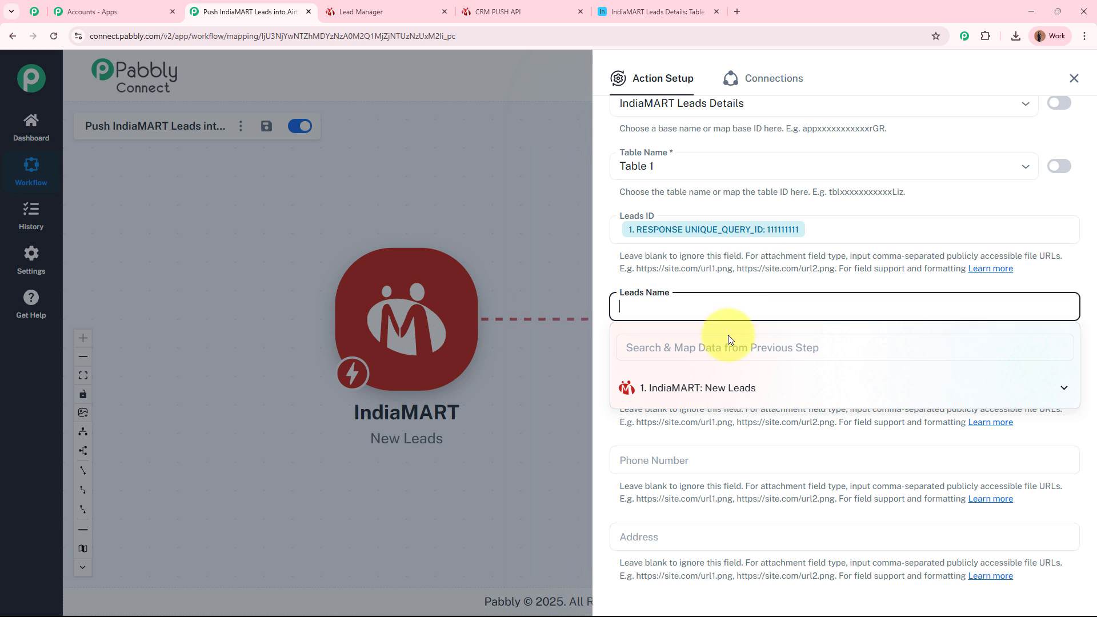
pyautogui.write('name')
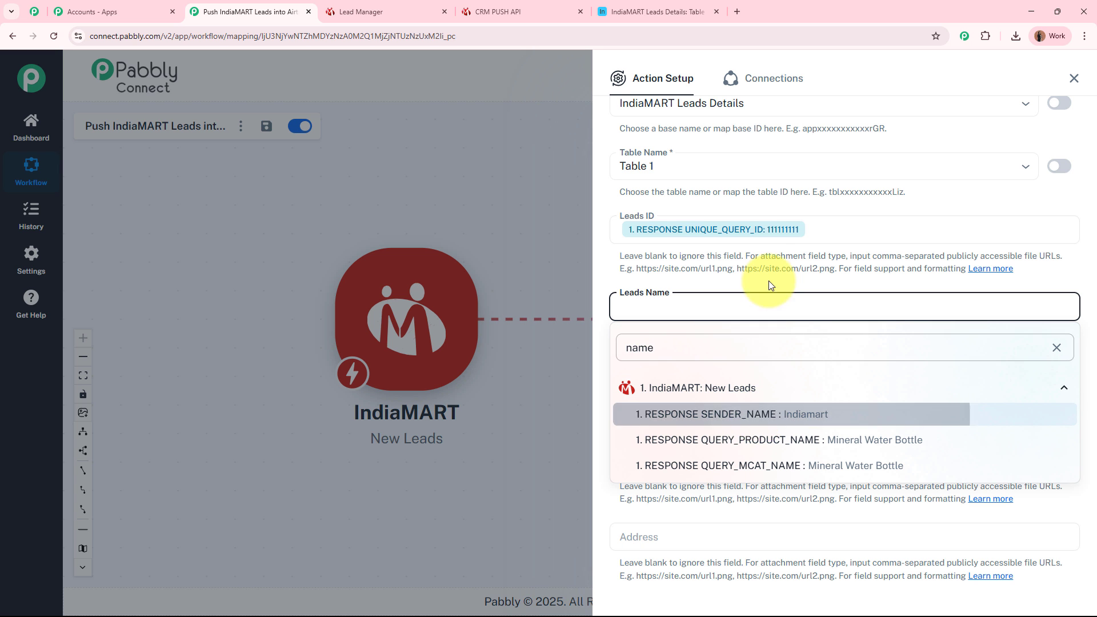
pyautogui.press('Return')
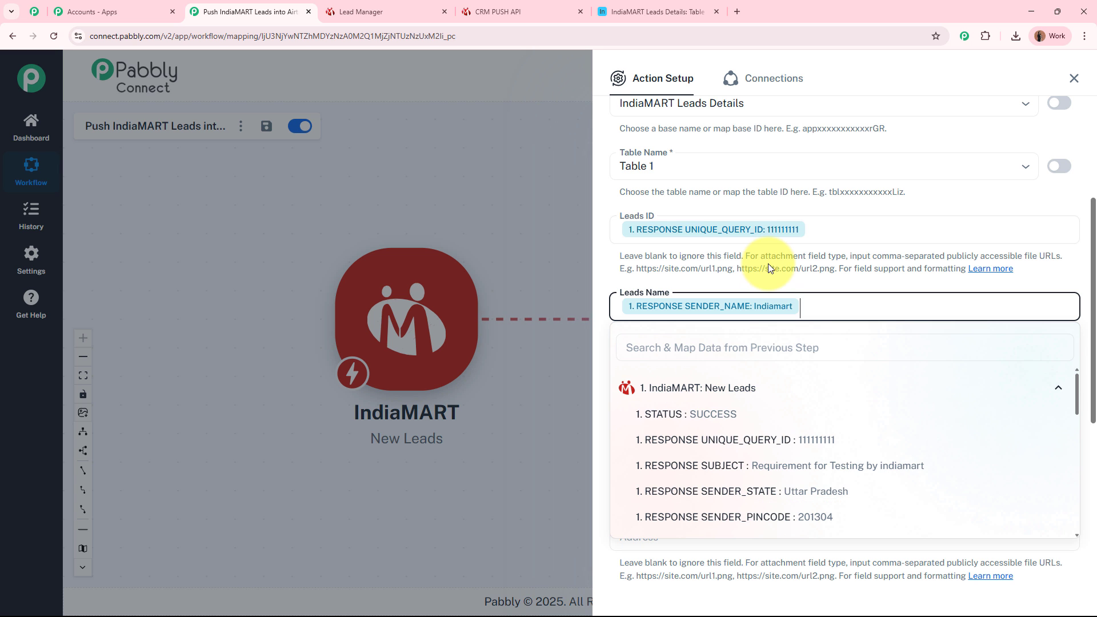
# Step: Map the Email field to RESPONSE SENDER_EMAIL, filtering the trigger data by "@"
pyautogui.scroll(-2, 767, 293)
pyautogui.click(667, 281)
pyautogui.click(673, 311)
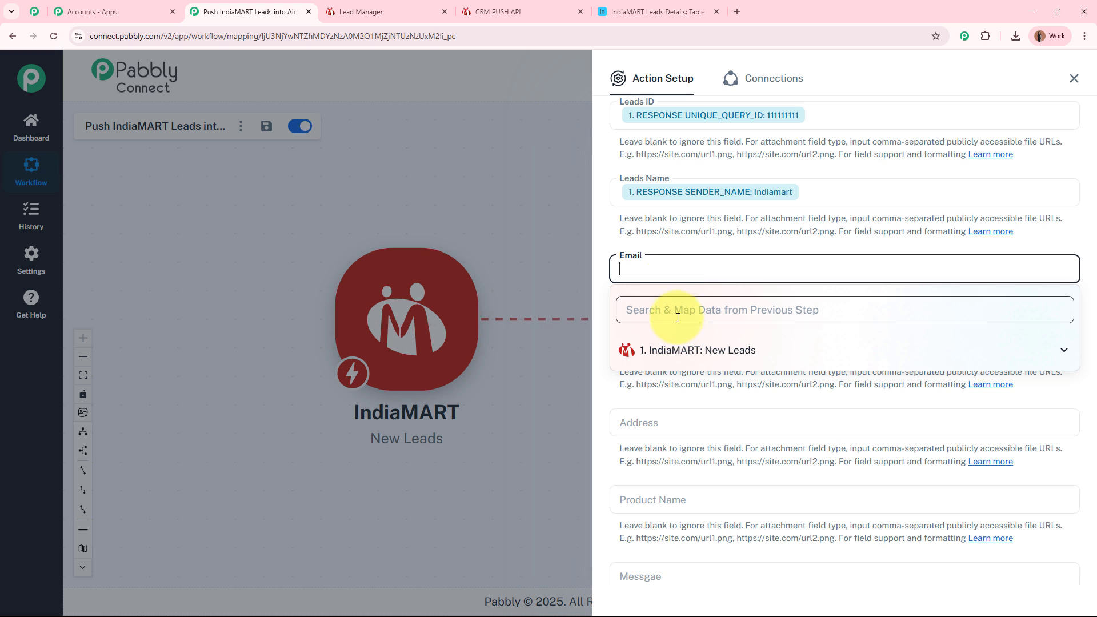
pyautogui.write('@')
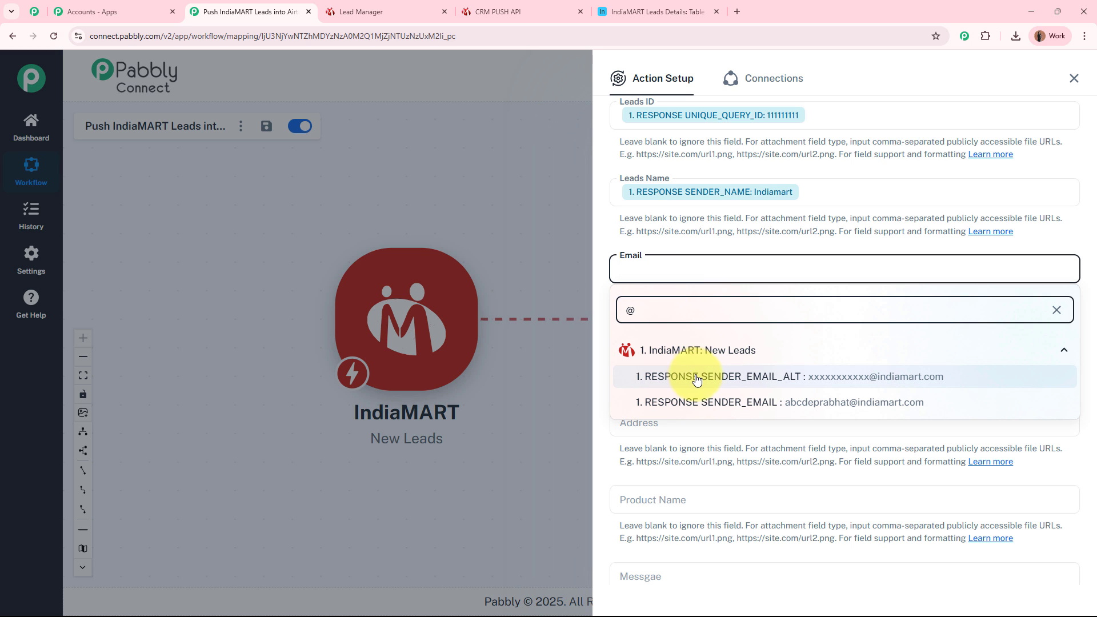
pyautogui.click(708, 402)
pyautogui.click(724, 241)
# Step: Map the Phone Number field to RESPONSE SENDER_PHONE, filtering the trigger data by "pho"
pyautogui.click(720, 346)
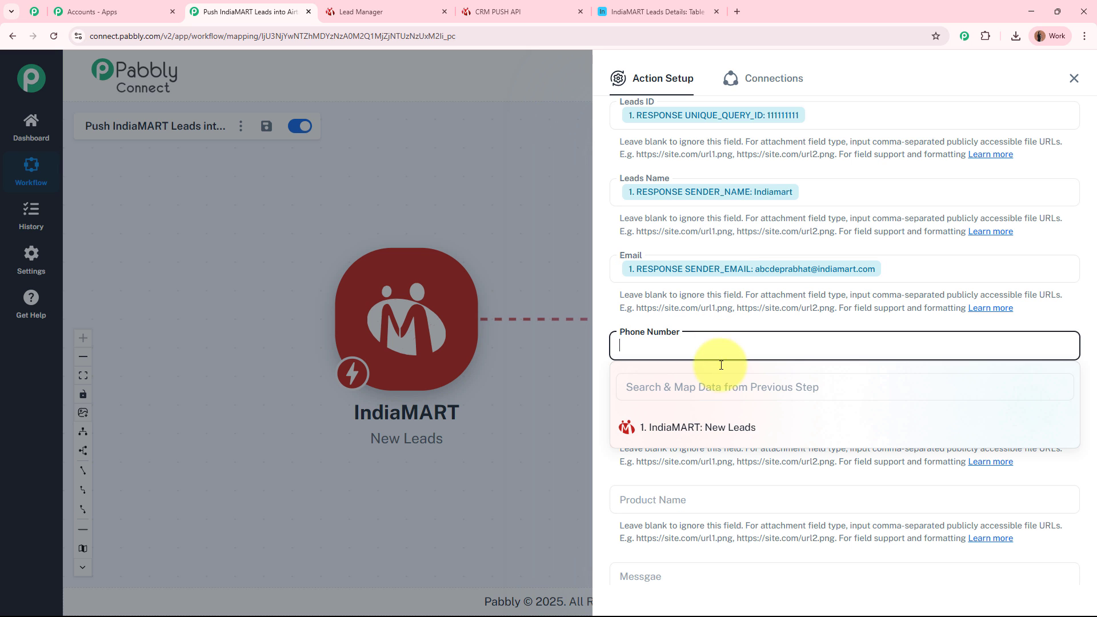
pyautogui.click(715, 392)
pyautogui.write('pho')
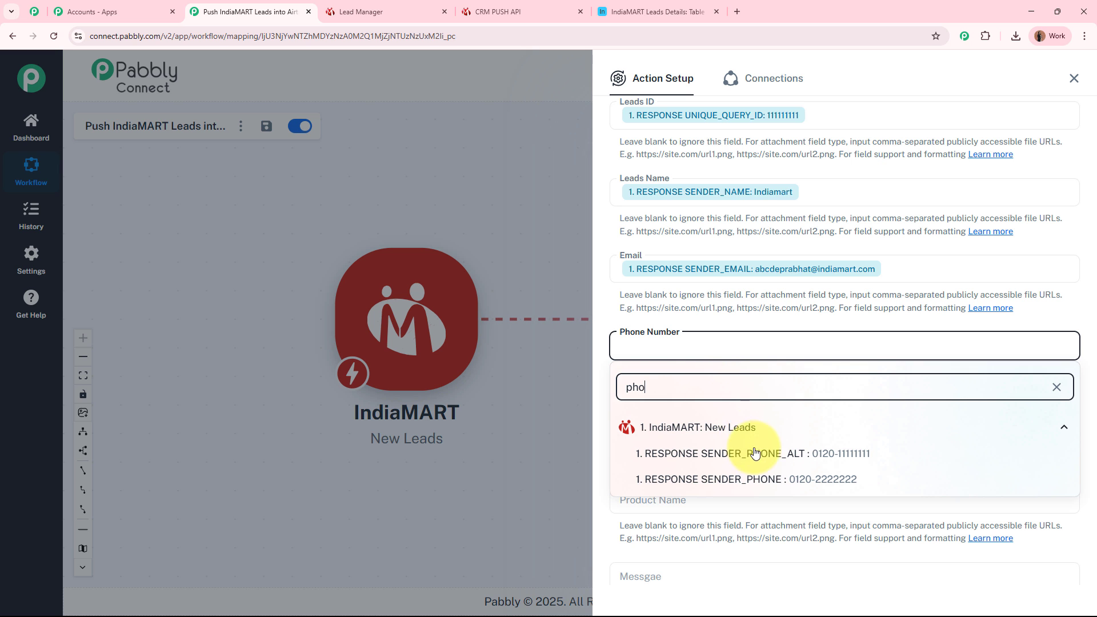
pyautogui.click(757, 477)
pyautogui.click(713, 314)
# Step: Map the Address field to RESPONSE SENDER_ADDRESS, filtering the trigger data by "add"
pyautogui.scroll(-4, 702, 263)
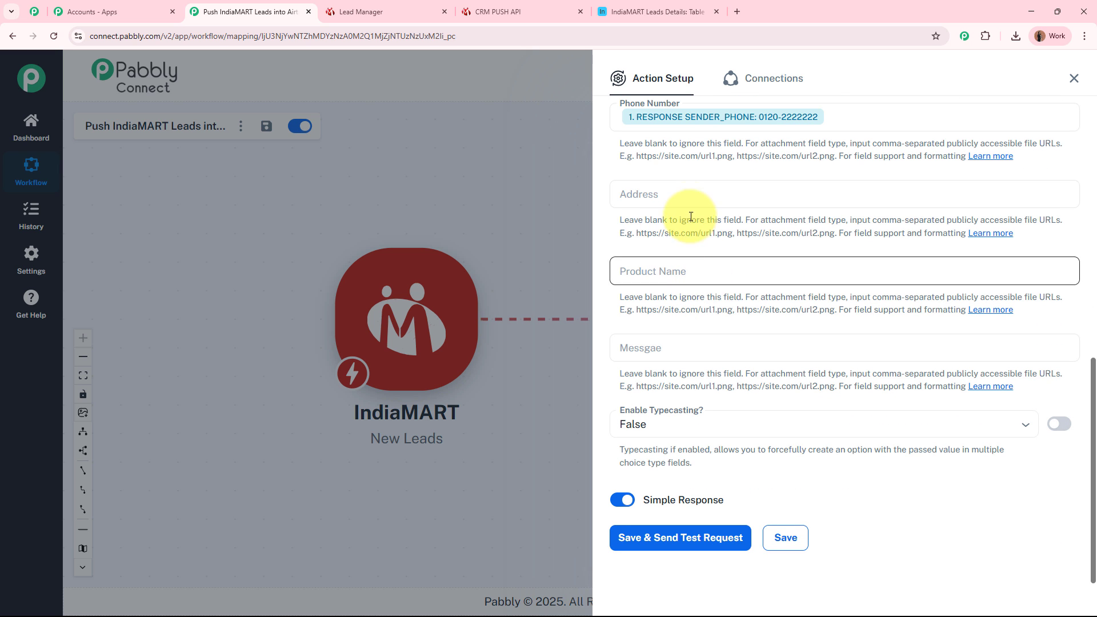
pyautogui.click(691, 197)
pyautogui.write('add')
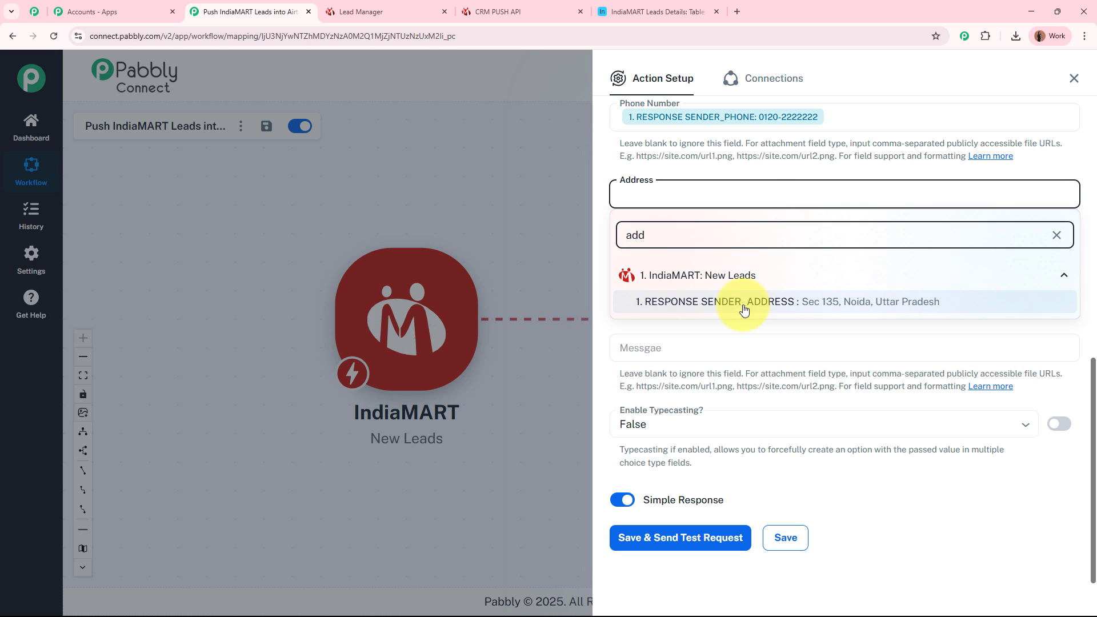
pyautogui.click(743, 307)
pyautogui.click(749, 159)
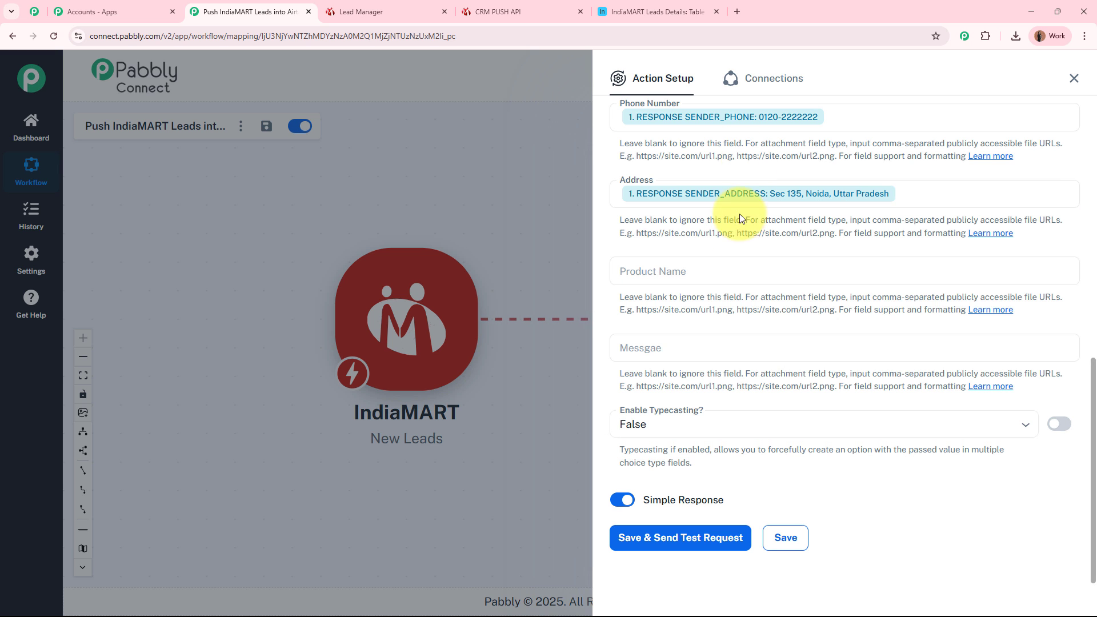
# Step: Map the Product Name field to RESPONSE QUERY_PRODUCT_NAME, filtering the trigger data by "name"
pyautogui.click(723, 273)
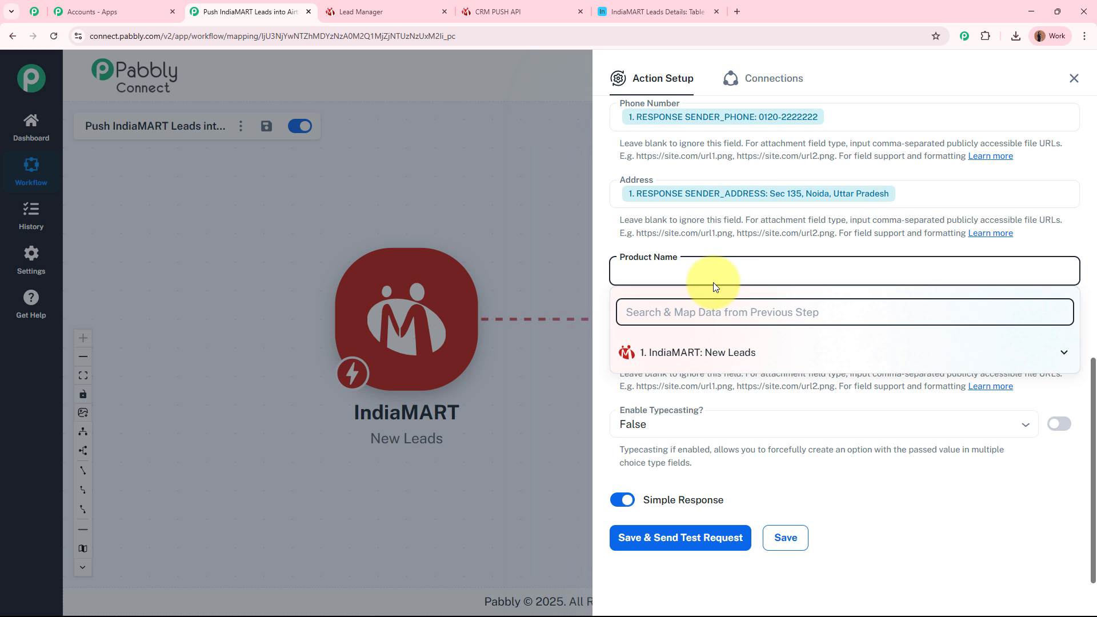
pyautogui.write('name')
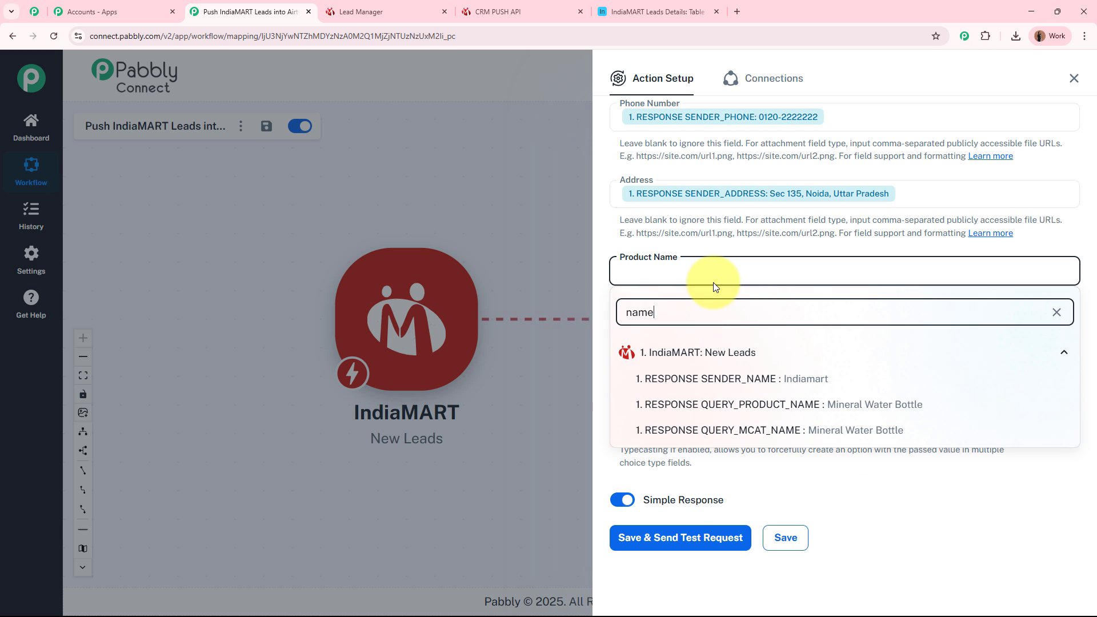
pyautogui.click(737, 404)
pyautogui.click(698, 226)
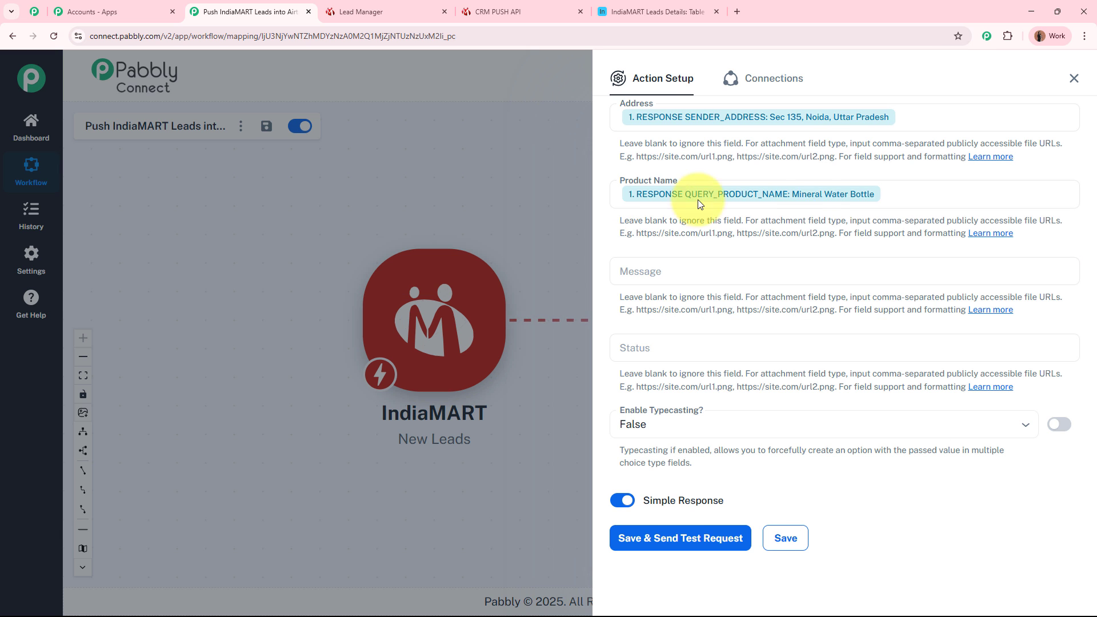
# Step: Map the Message field to RESPONSE QUERY_MESSAGE, filtering the trigger data by "mess"
pyautogui.click(745, 265)
pyautogui.click(711, 307)
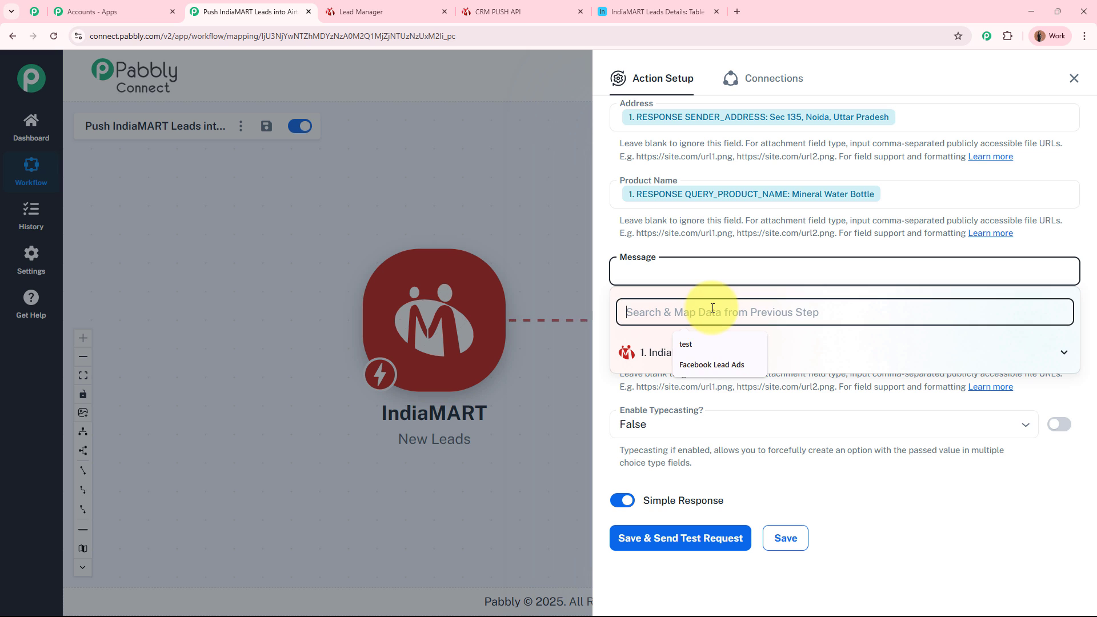
pyautogui.write('message')
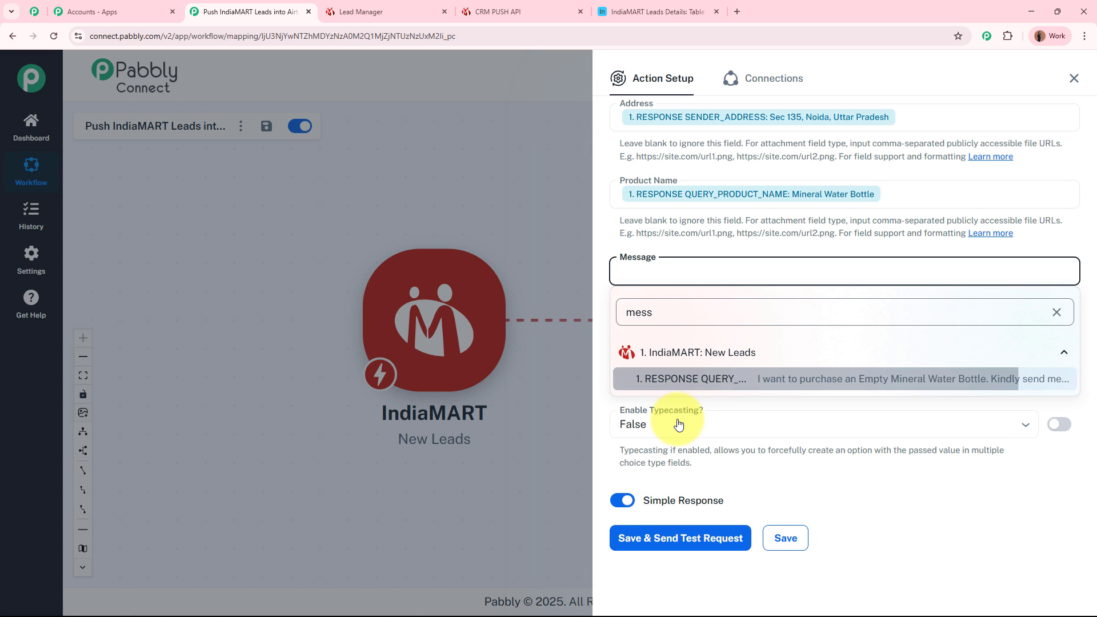
pyautogui.click(678, 376)
pyautogui.click(600, 289)
# Step: Map the Status field to the trigger's STATUS value, filtering the trigger data by "st"
pyautogui.click(675, 358)
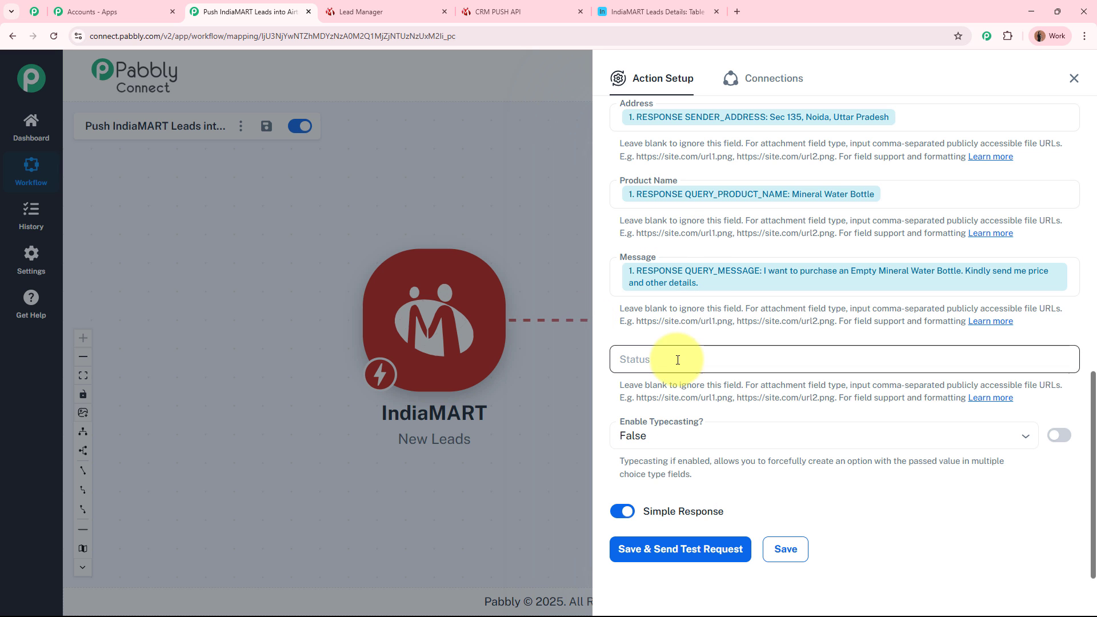
pyautogui.click(670, 401)
pyautogui.write('st')
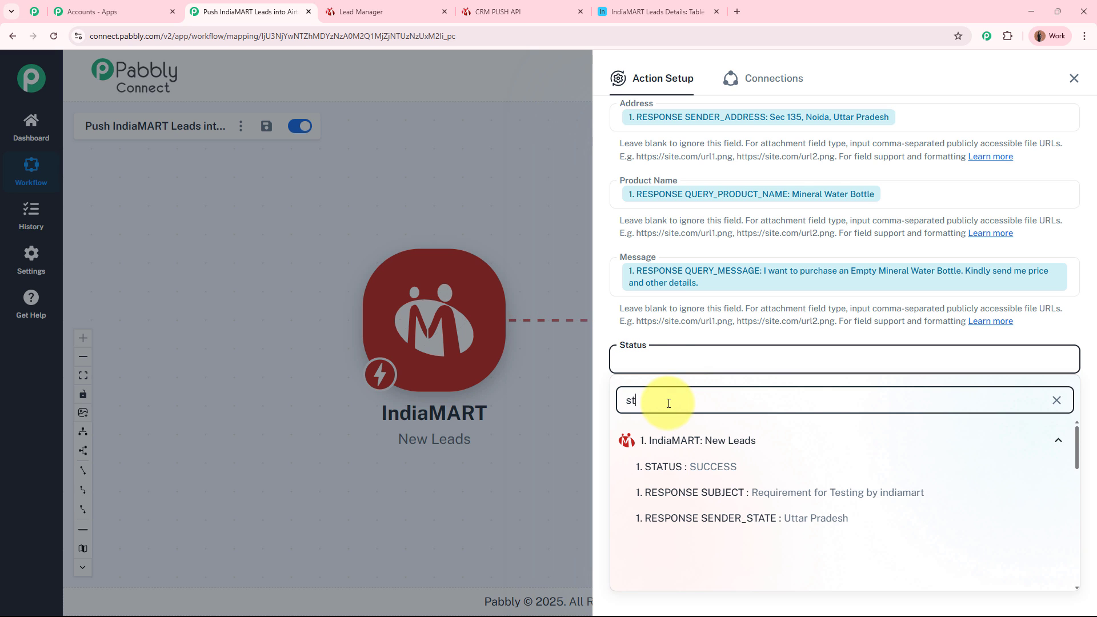
pyautogui.click(674, 323)
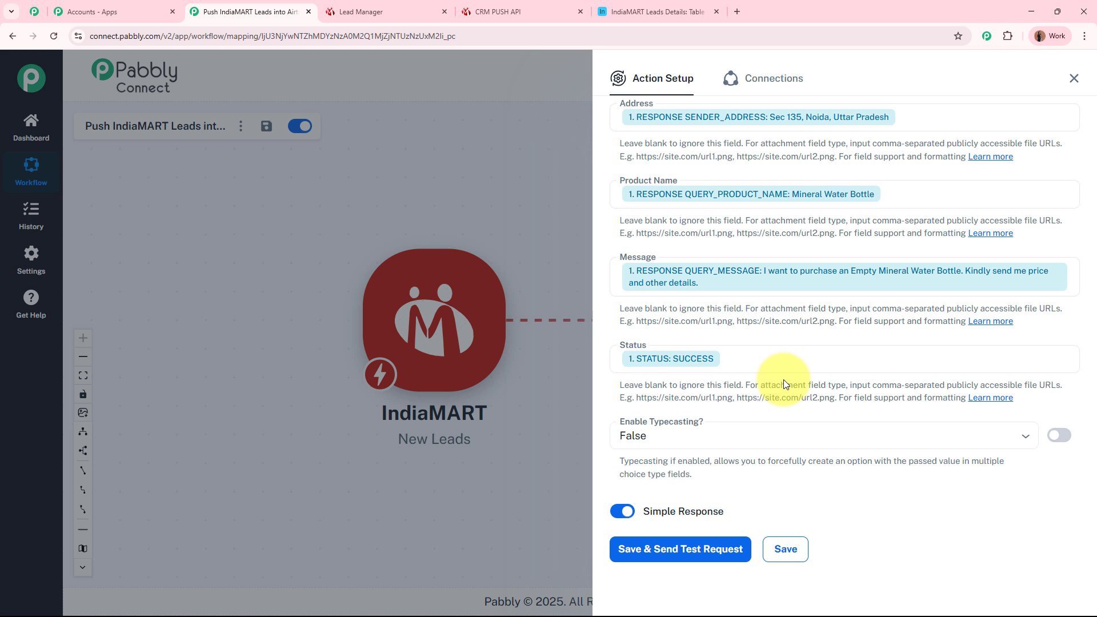
# Step: Review the mapped fields, save the Airtable Create Record action and send a test request
pyautogui.scroll(8, 783, 379)
pyautogui.scroll(-8, 783, 379)
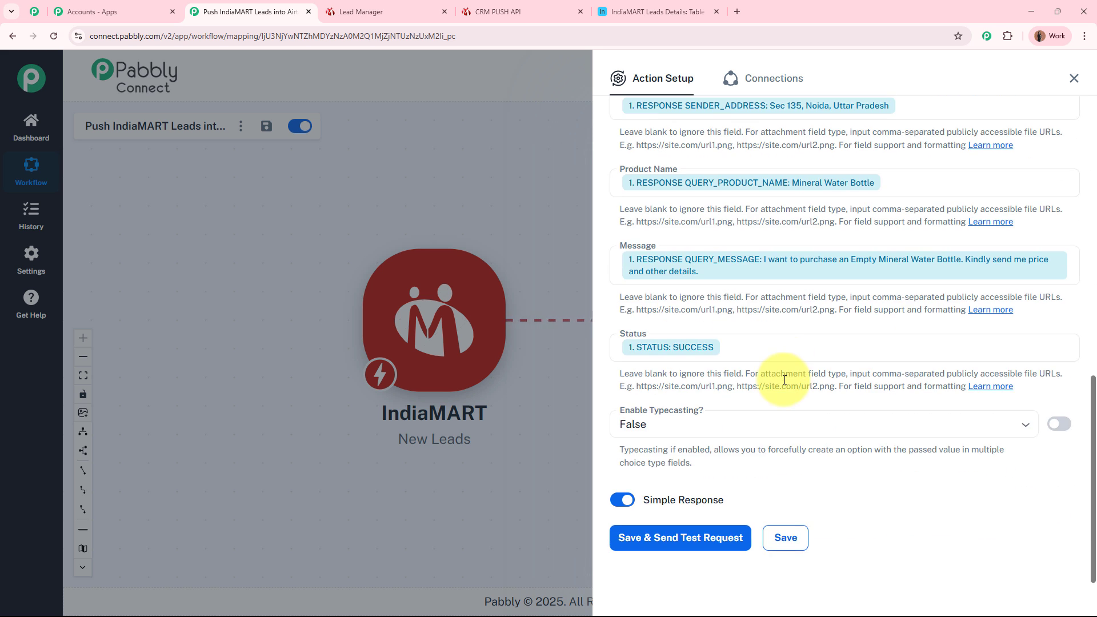
pyautogui.click(723, 533)
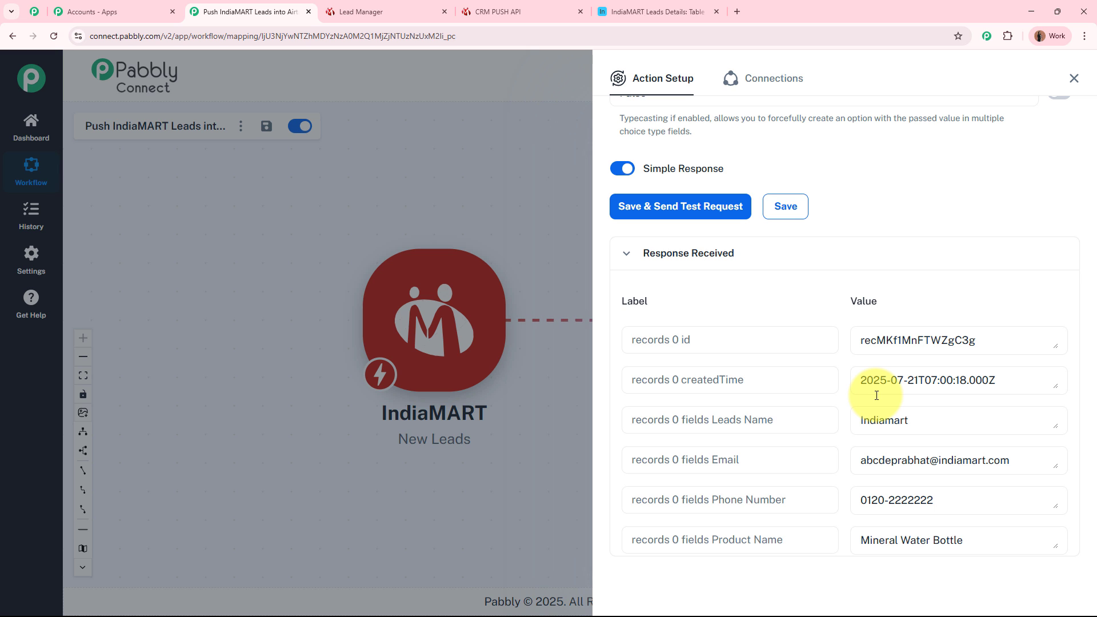
# Step: Examine the record ID in the test response, and check the new record across all columns of the IndiaMART Leads Details table in Airtable
pyautogui.click(937, 343)
pyautogui.hotkey('ctrl', 'a')
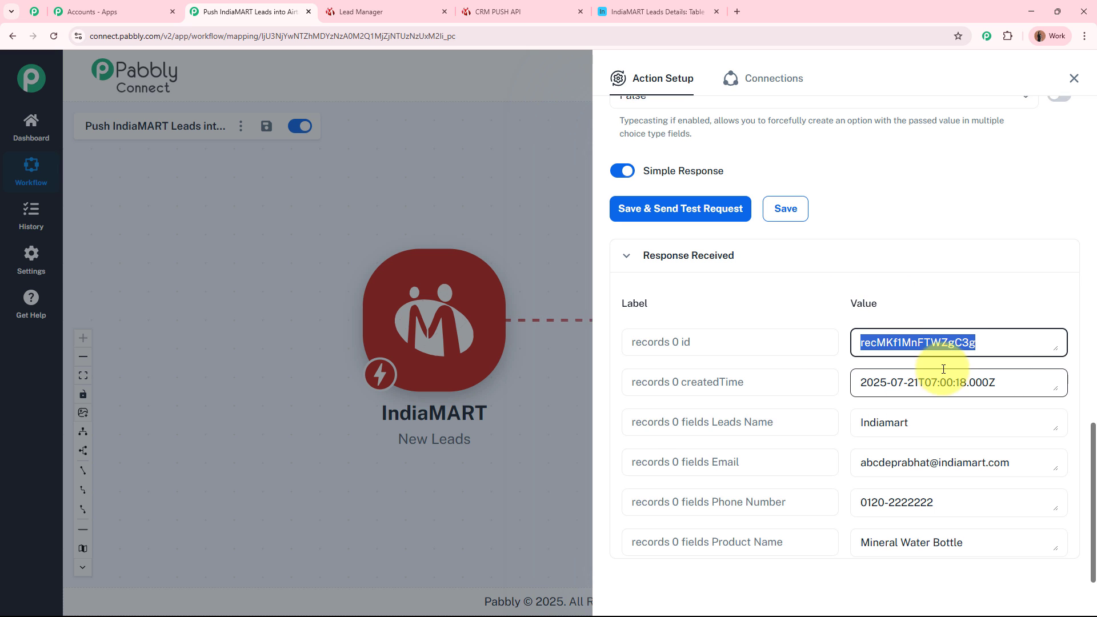
pyautogui.scroll(2, 962, 306)
pyautogui.click(961, 305)
pyautogui.click(656, 7)
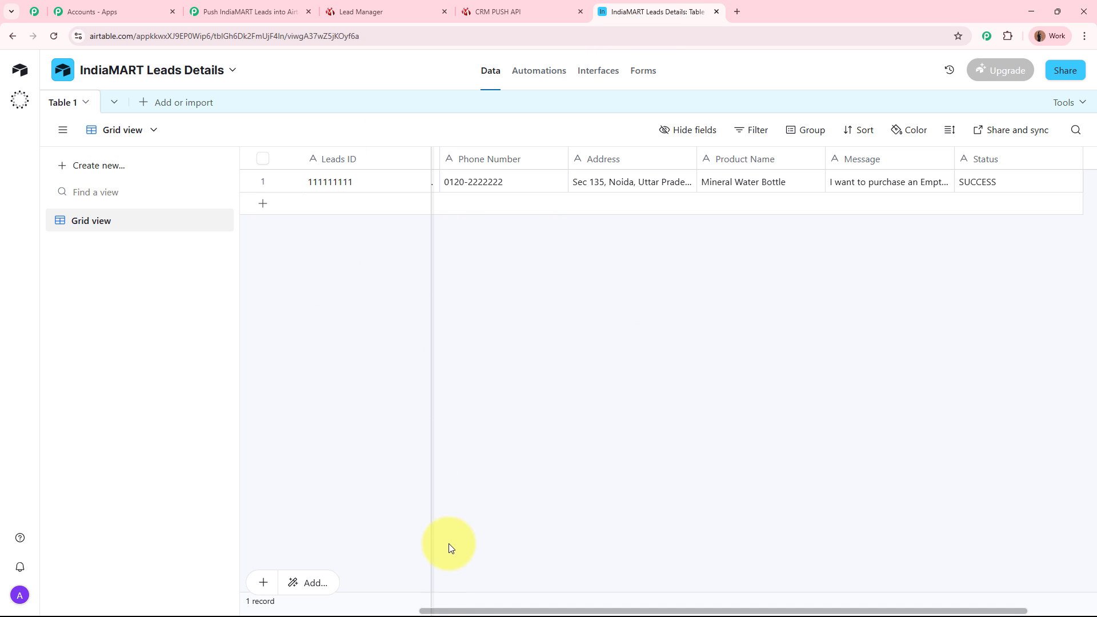
pyautogui.moveTo(428, 609); pyautogui.dragTo(167, 594)
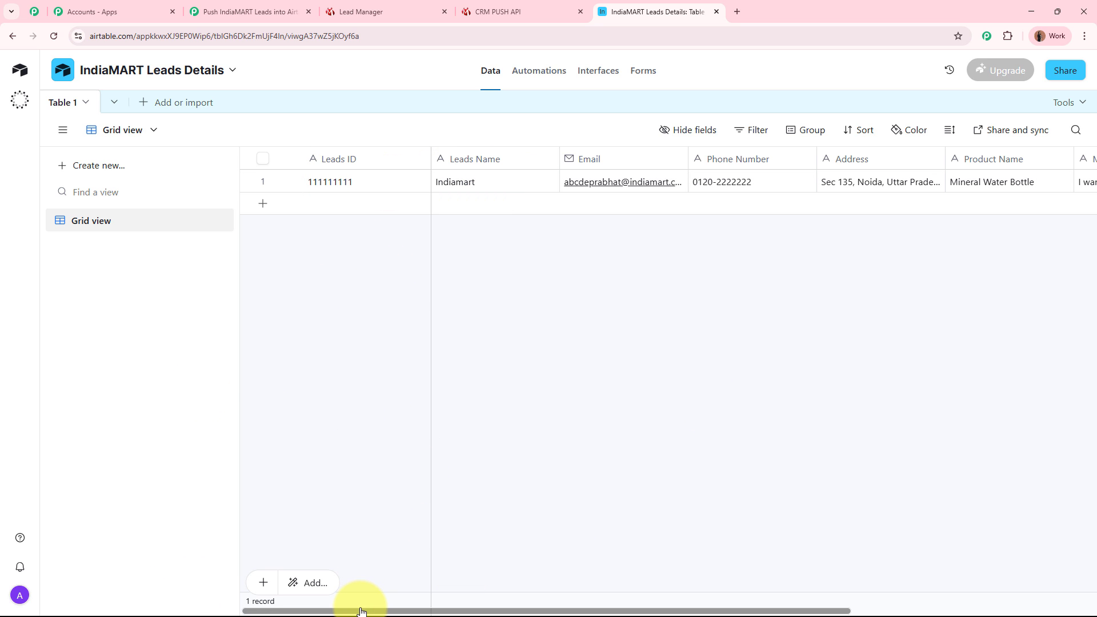
pyautogui.moveTo(380, 611); pyautogui.dragTo(454, 612)
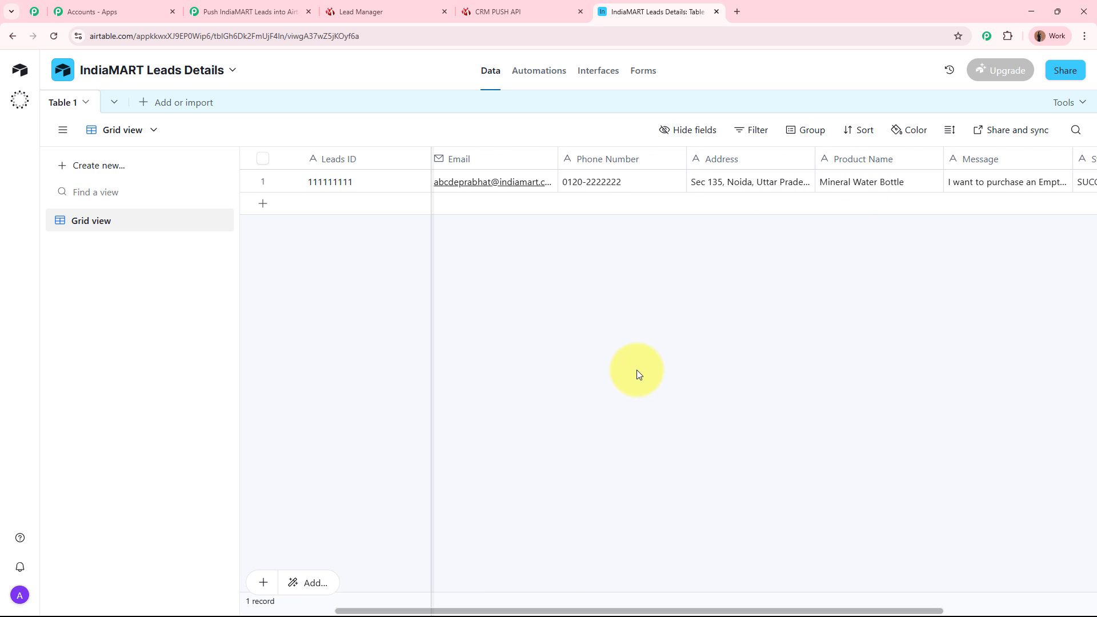
pyautogui.moveTo(550, 610); pyautogui.dragTo(743, 610)
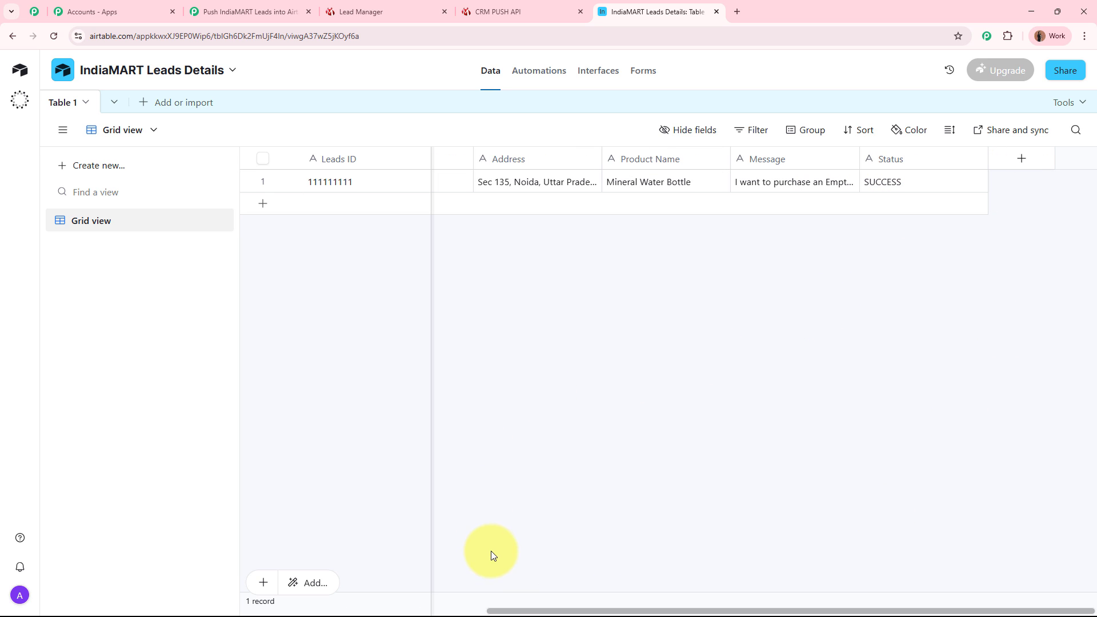
pyautogui.moveTo(502, 610); pyautogui.dragTo(263, 610)
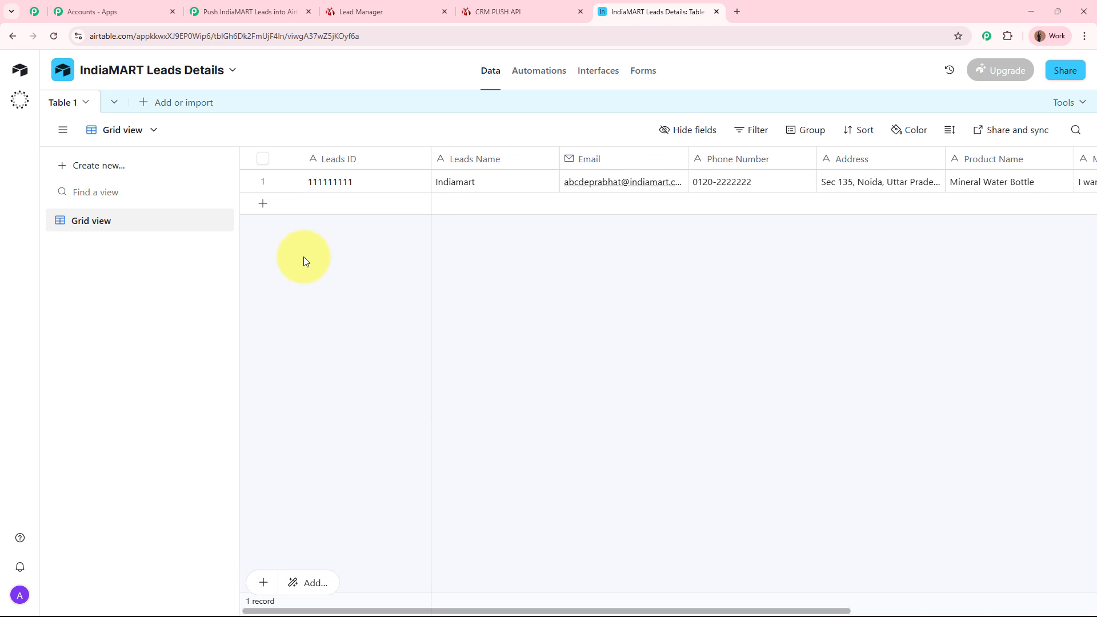
# Step: Close the Airtable action setup in Pabbly Connect and review the Push API and Lead Manager pages in IndiaMART
pyautogui.click(250, 11)
pyautogui.click(1082, 76)
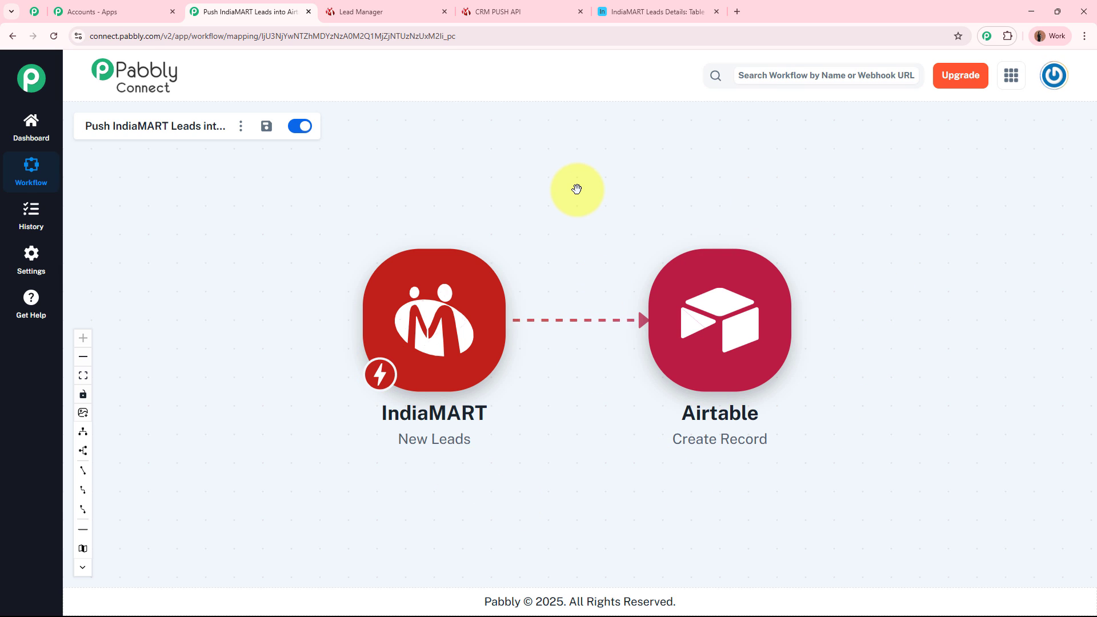
pyautogui.click(485, 12)
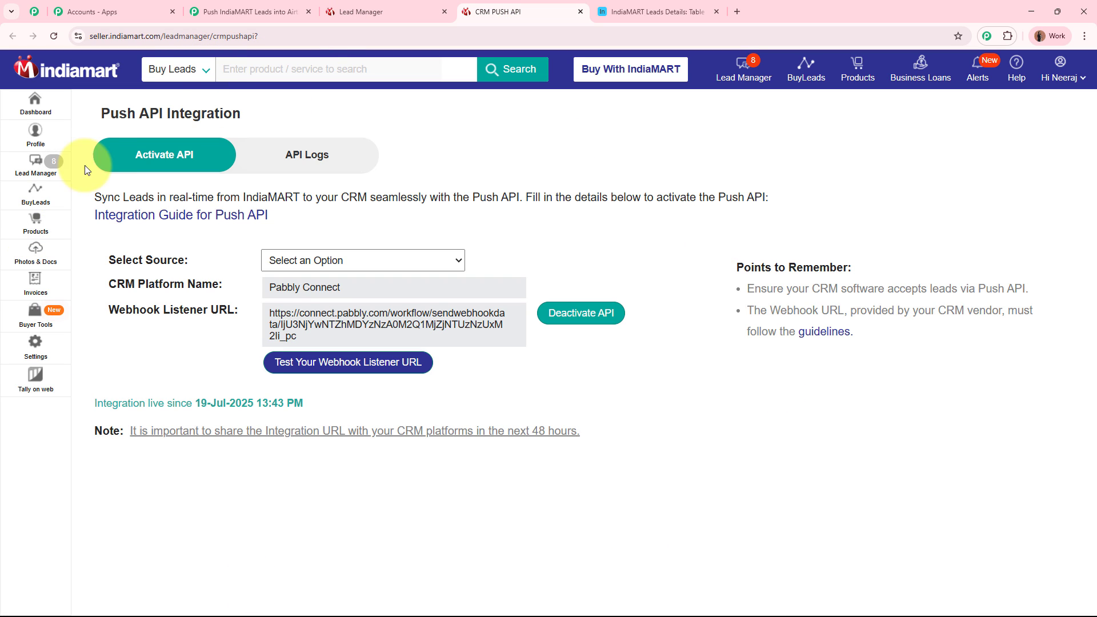
pyautogui.click(388, 12)
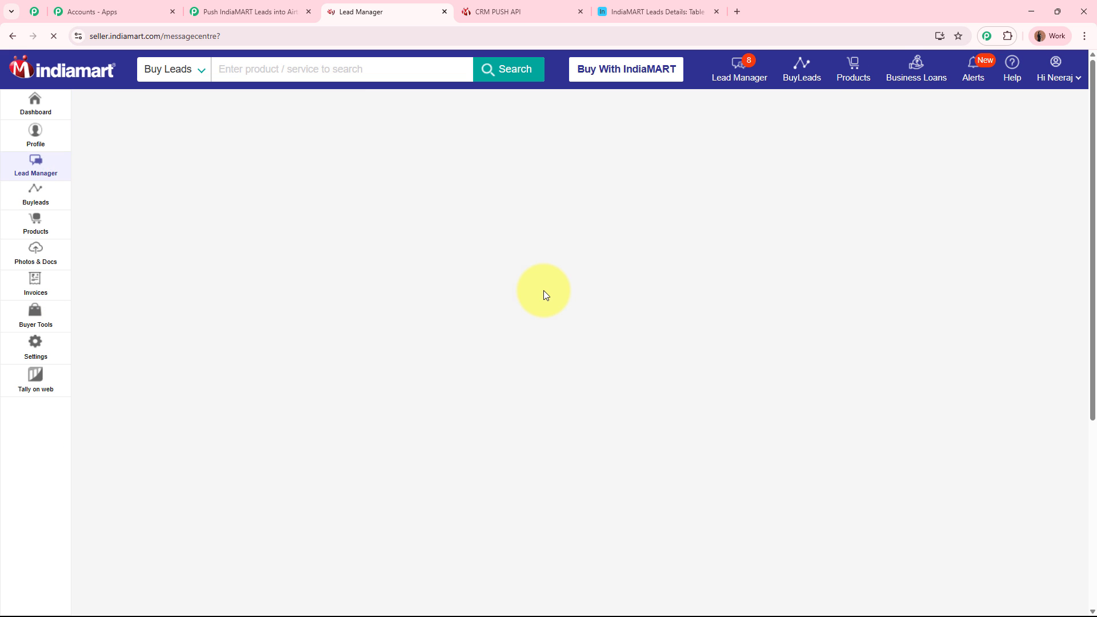
pyautogui.click(246, 11)
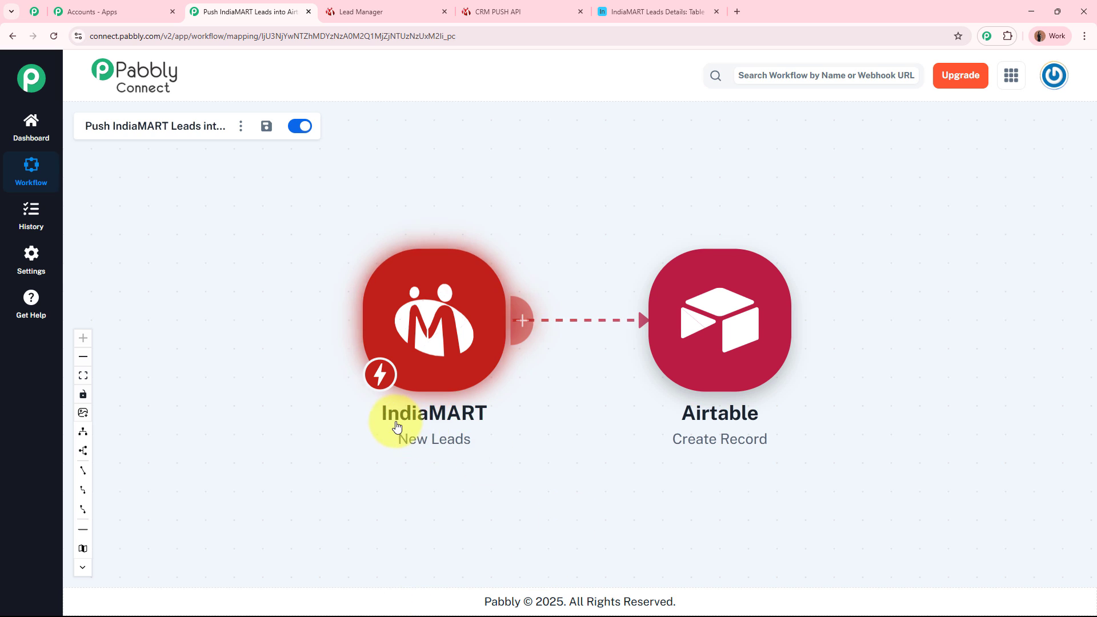